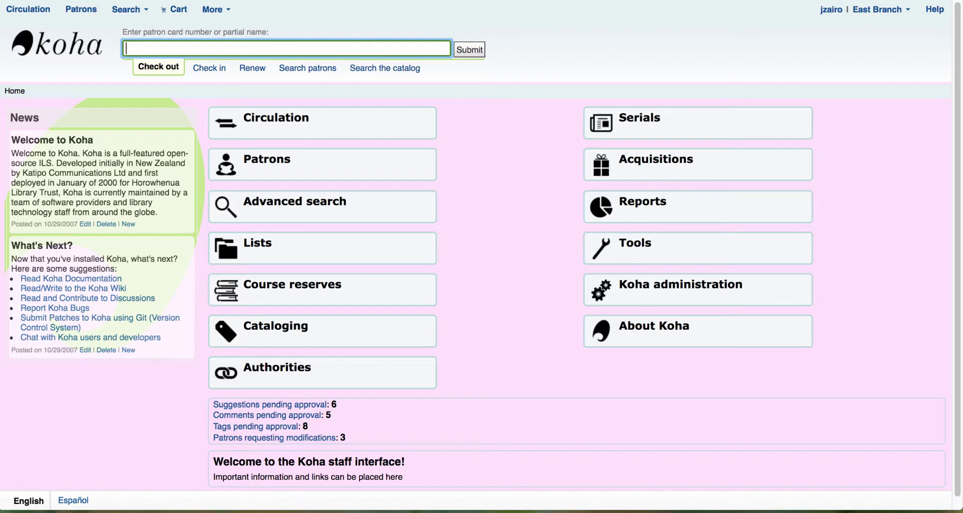
Step: Look up the staff patron by first name and open the permission settings for that account
type("tina")
key("Down")
key("Return")
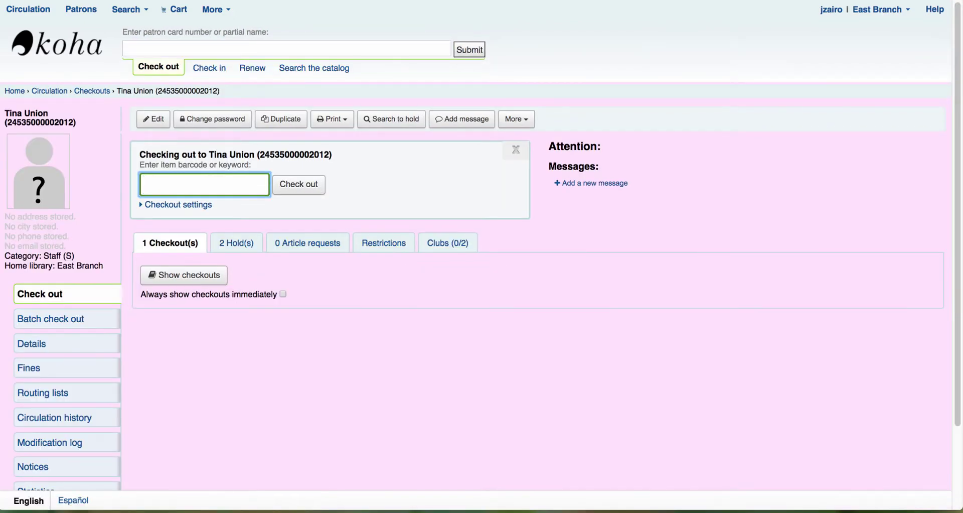
left_click(517, 119)
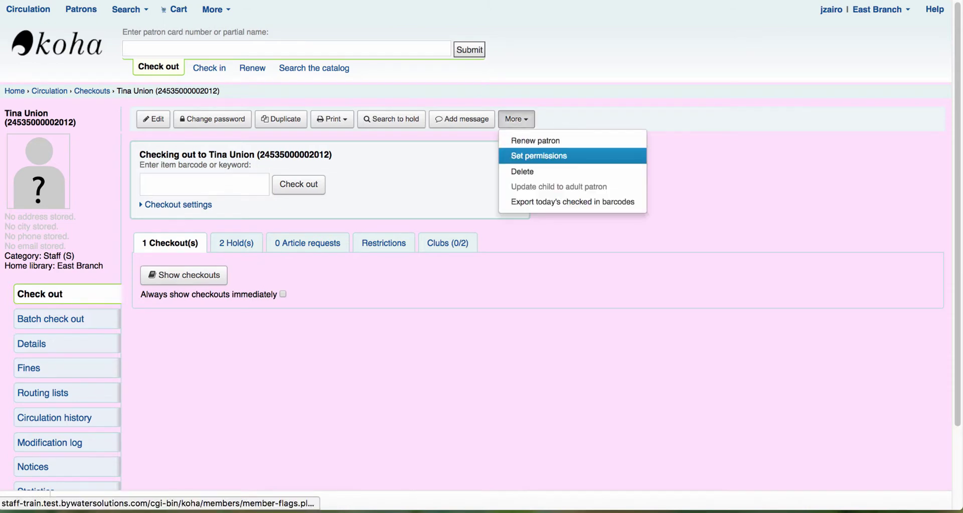
left_click(539, 156)
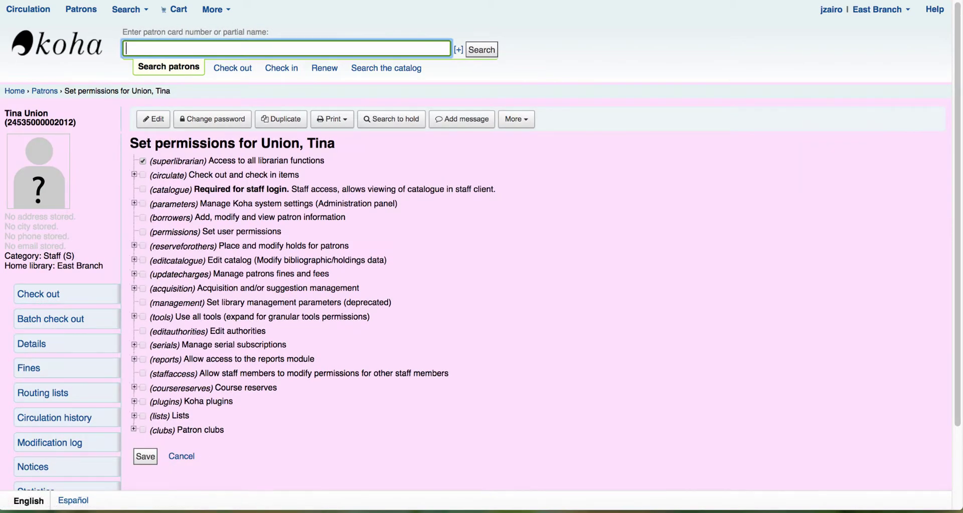
Step: Examine the granular permissions under Patron clubs and leave the permission settings without saving
scroll(482, 250, "down", 1)
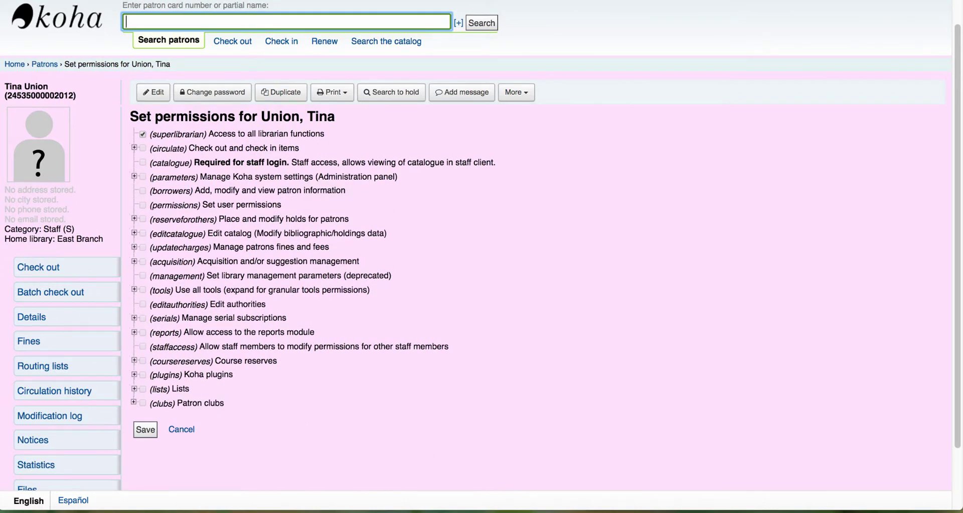
scroll(481, 251, "down", 1)
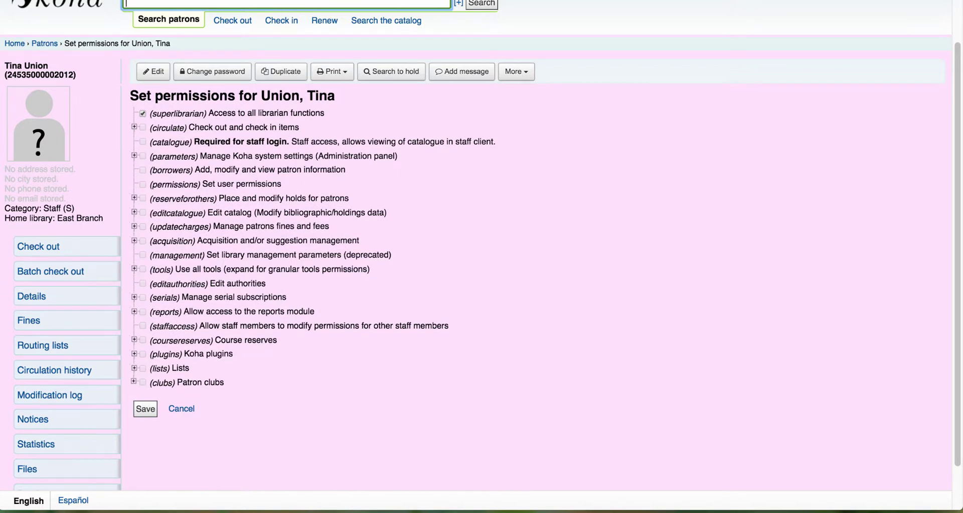
scroll(481, 251, "down", 2)
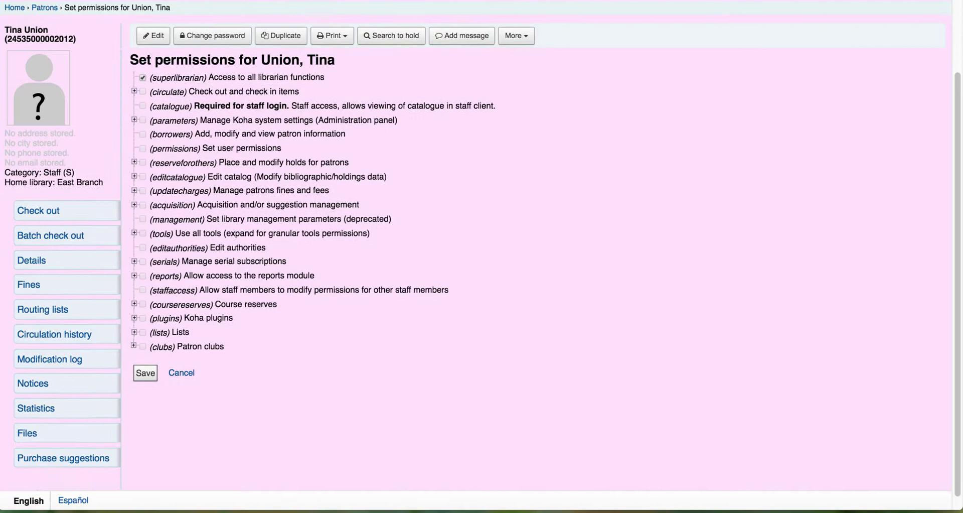
left_click_drag(224, 344, 148, 344)
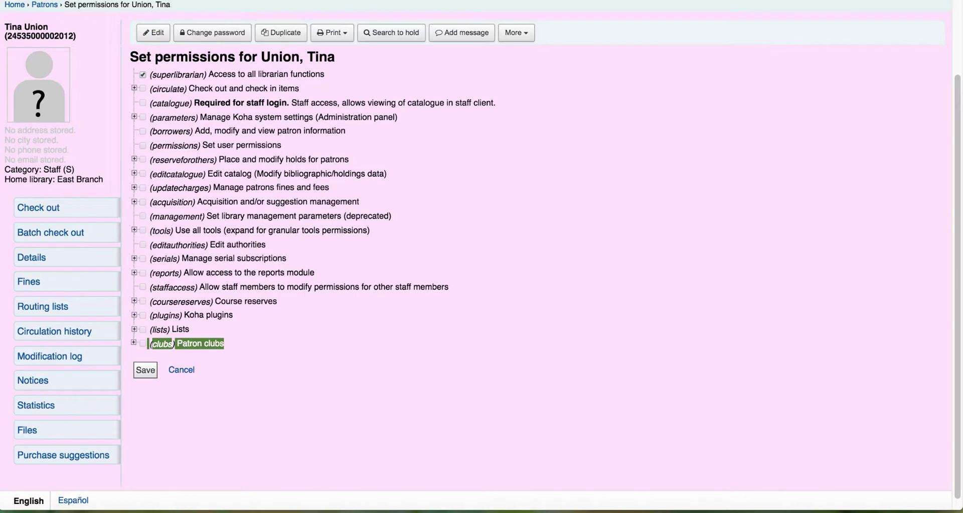
left_click(148, 344)
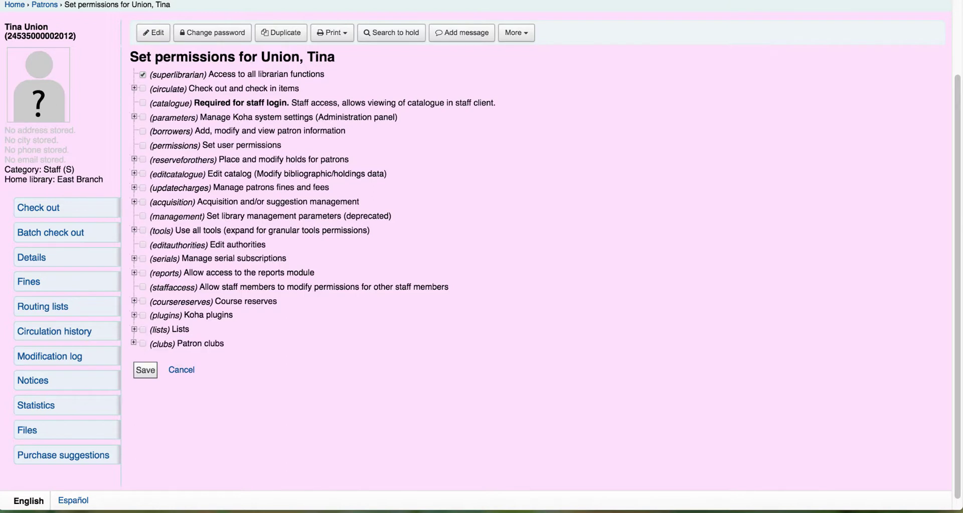
left_click(134, 343)
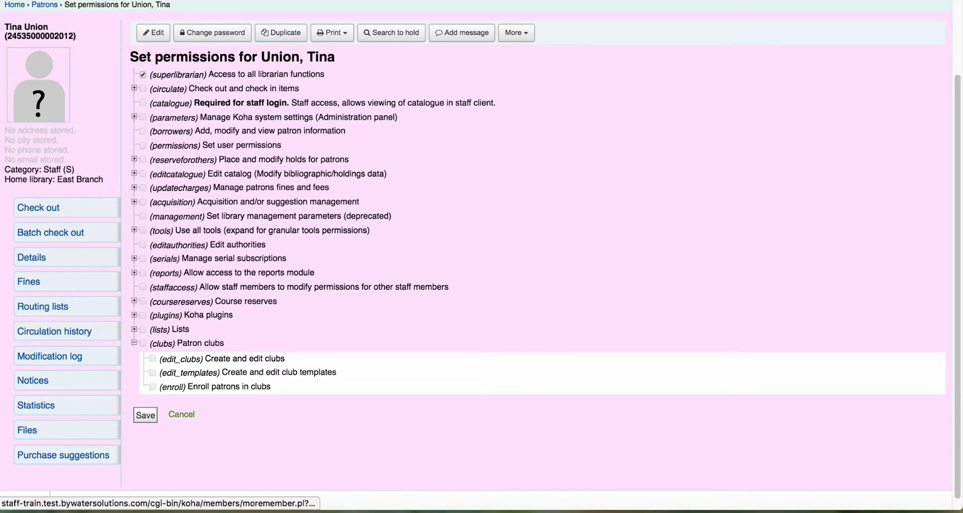
left_click(181, 413)
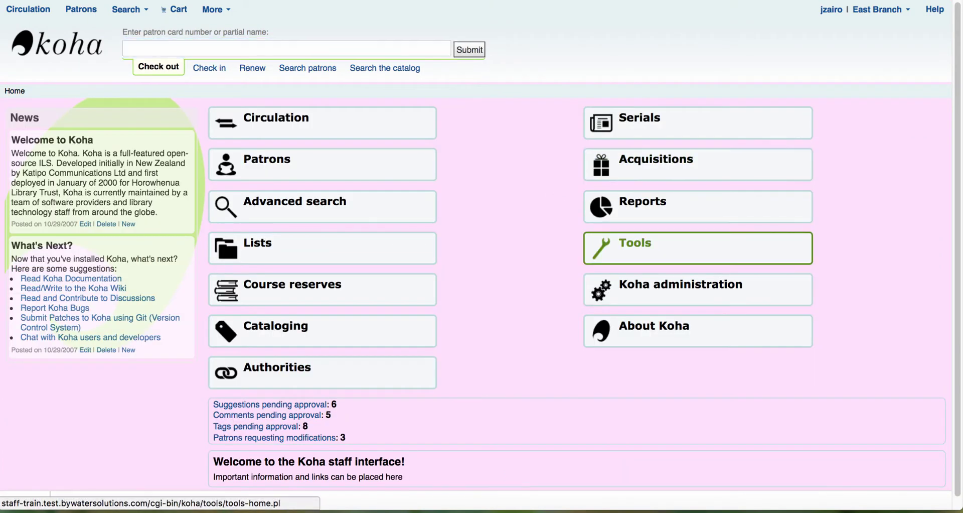
Step: Start a new patron club template named Knitting Club and allow public enrollment
left_click(697, 248)
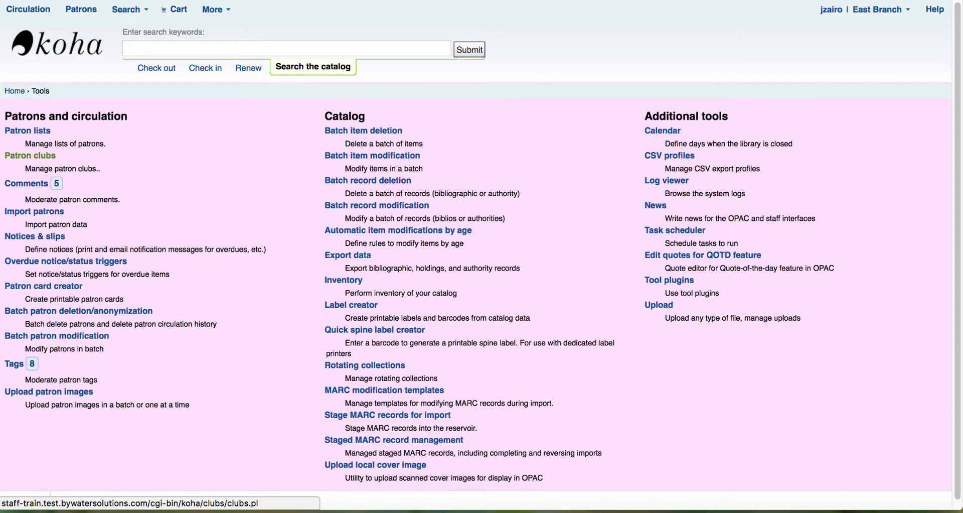
left_click(30, 155)
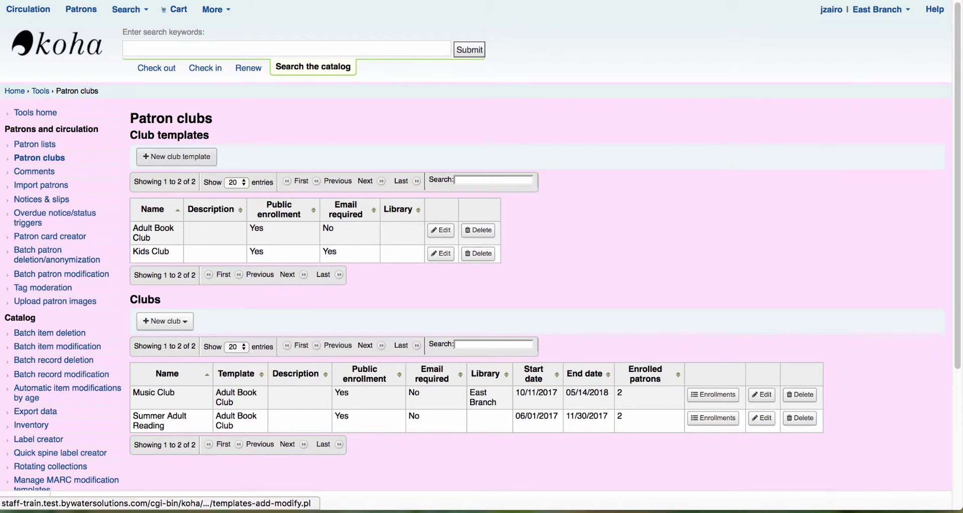
left_click(176, 156)
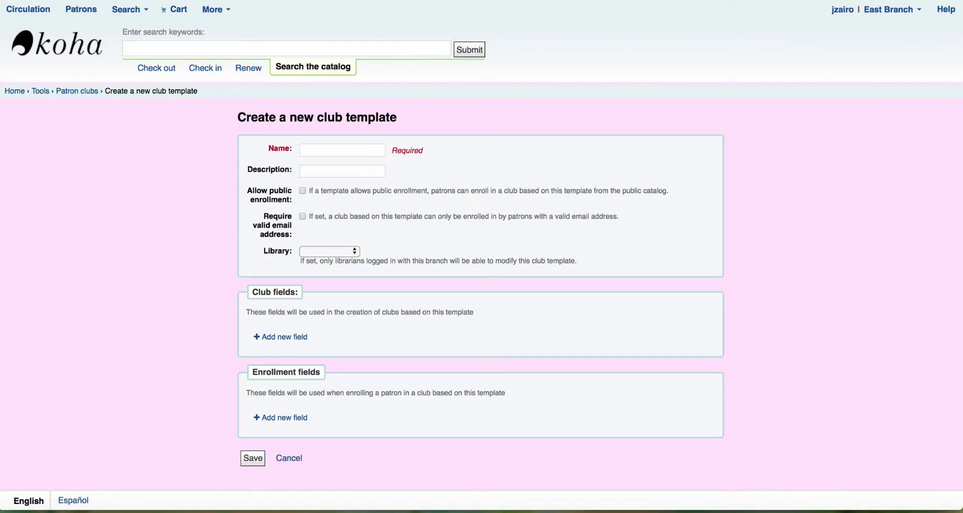
left_click(343, 150)
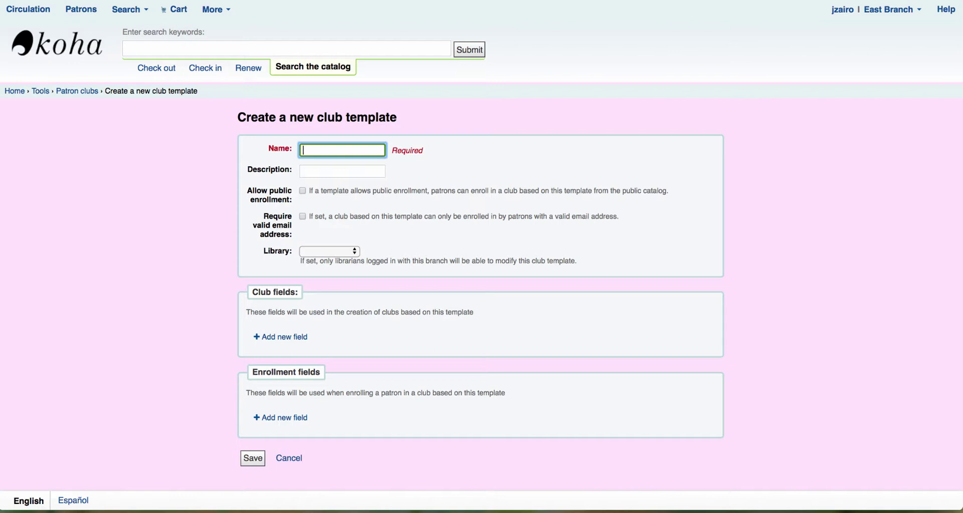
type("Knitting Club")
left_click(302, 191)
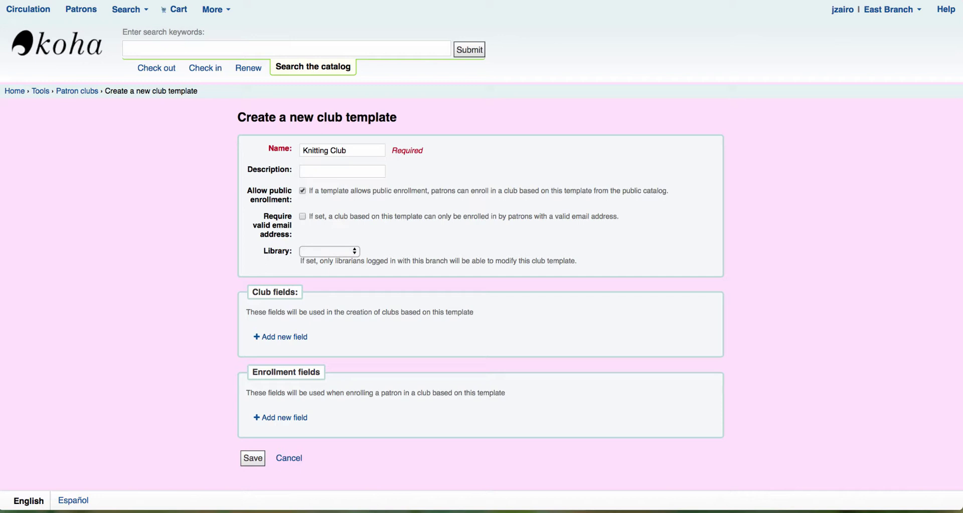
Step: Try restricting the club template to East Branch, and reset the library selection to blank
left_click(329, 251)
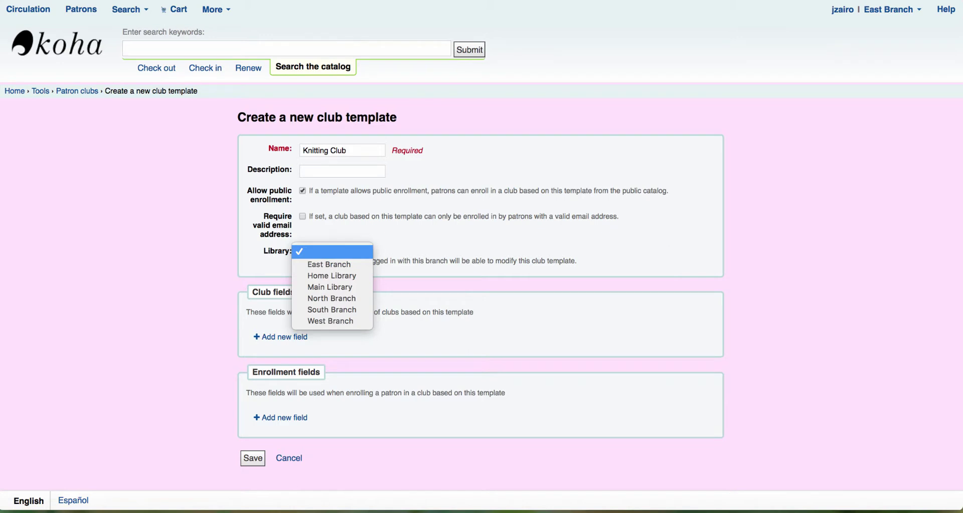
key("Escape")
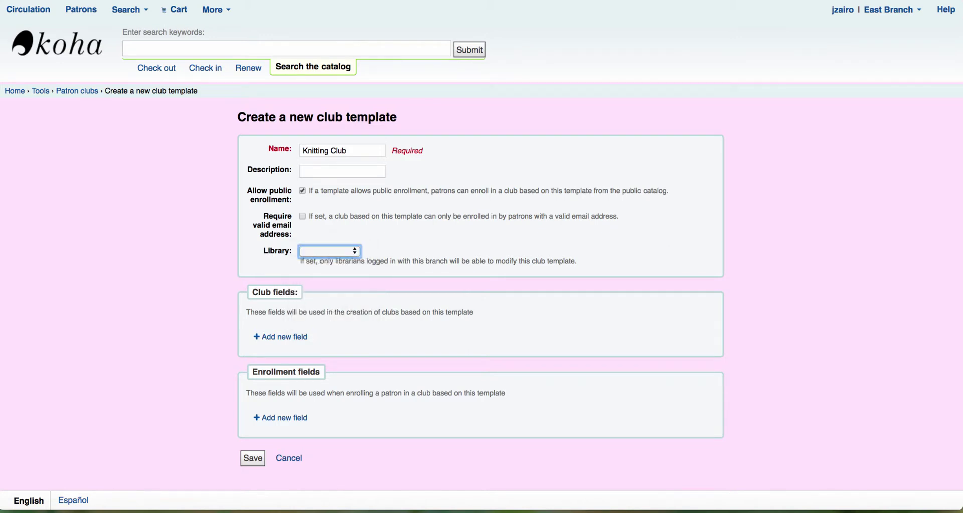
key("space")
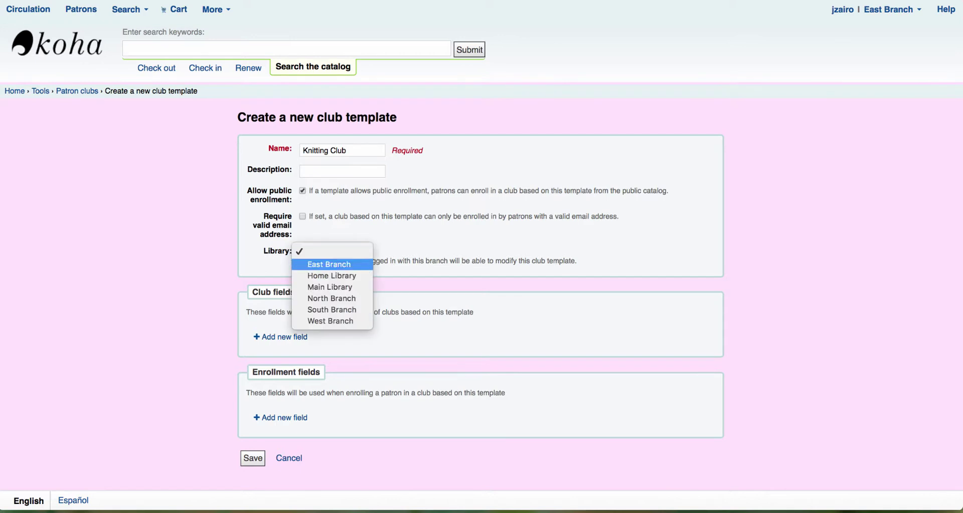
key("Return")
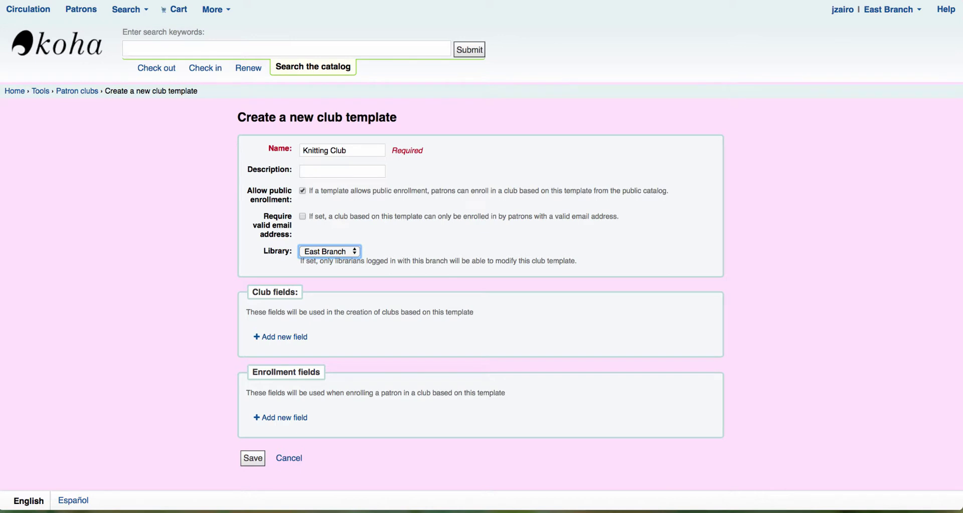
key("space")
key("Up")
key("Return")
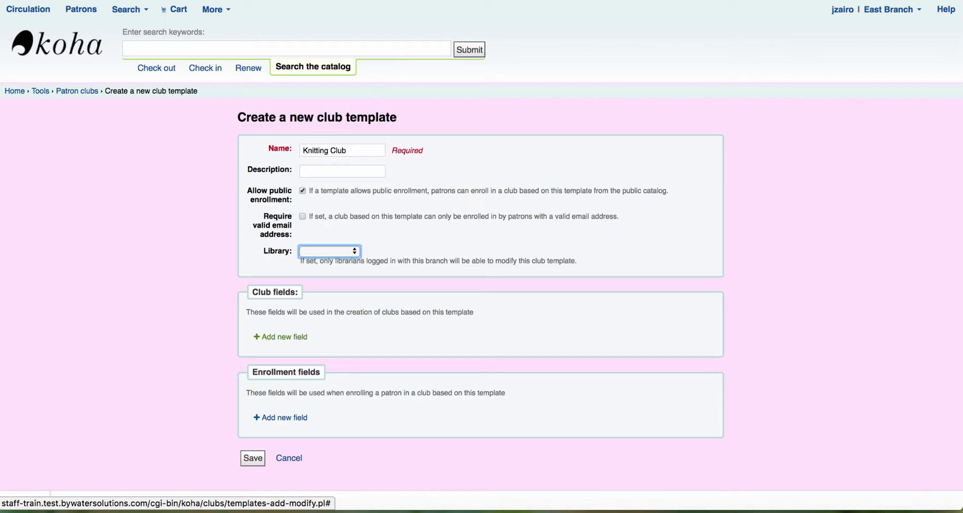
Step: Add a club field named Favorite Yarn to the template without a description or an authorised value category
left_click(281, 337)
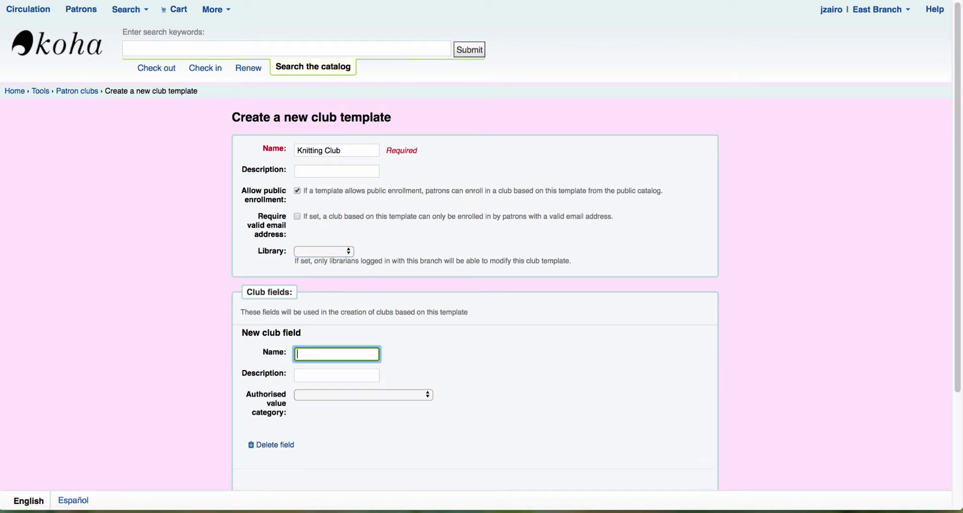
type("Favorite Yarn")
key("Tab")
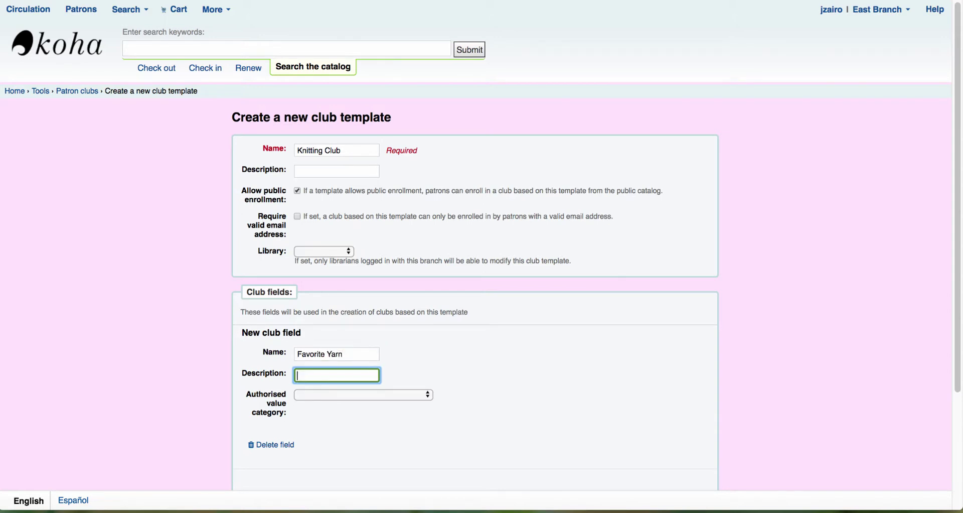
scroll(476, 301, "down", 2)
key("Tab")
key("space")
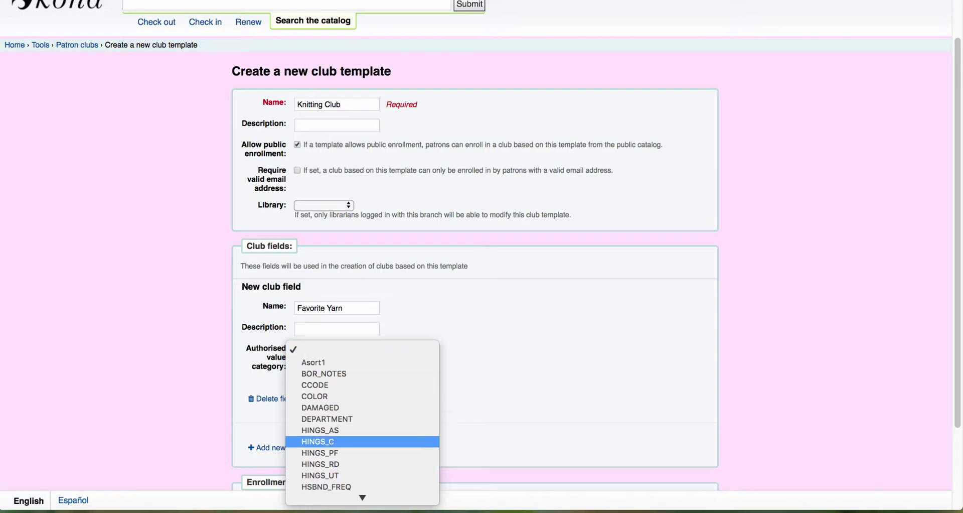
key("Escape")
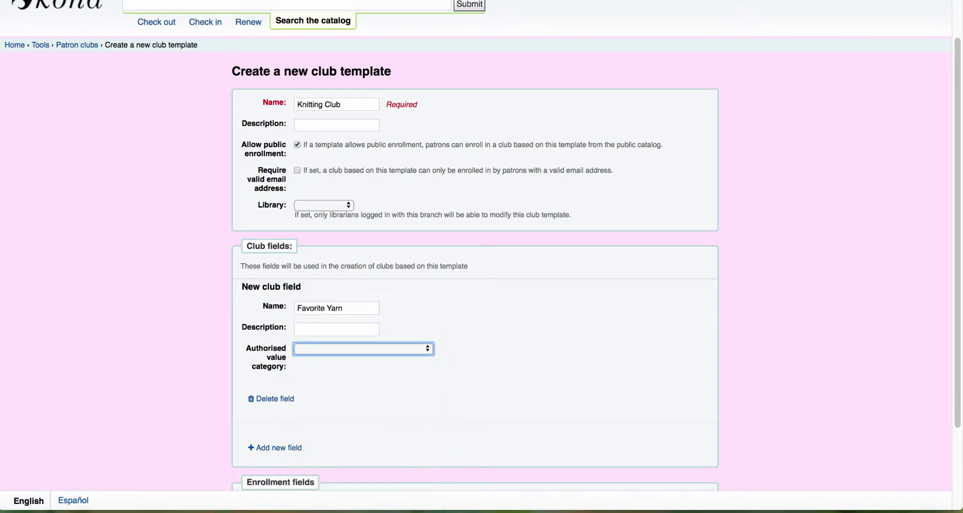
key("shift+Tab")
Step: Add an enrollment field named Neighborhood without an authorised value category and save the club template
scroll(481, 246, "down", 1)
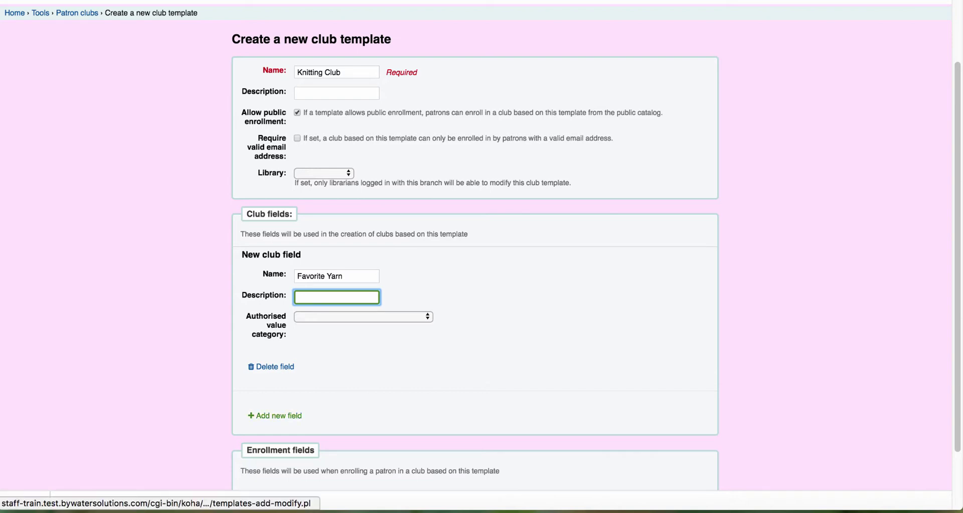
scroll(481, 256, "down", 2)
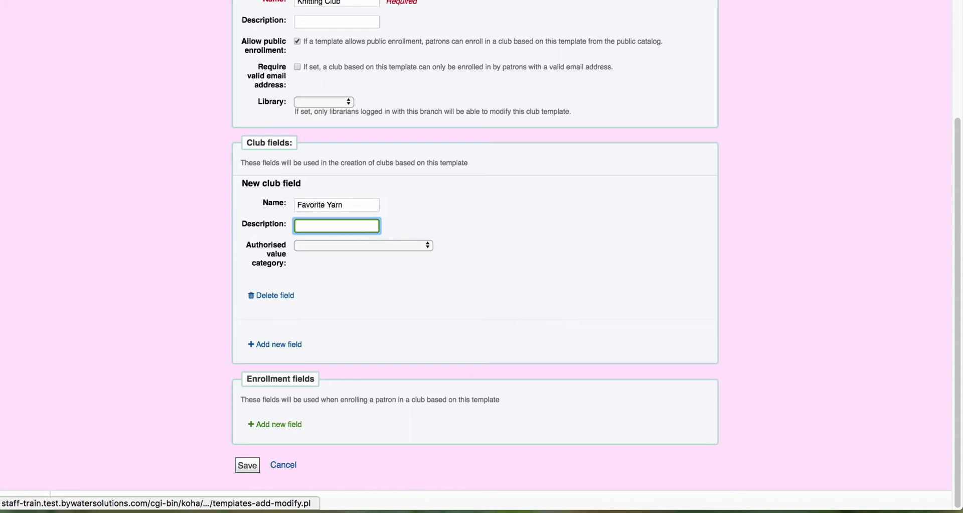
left_click(275, 424)
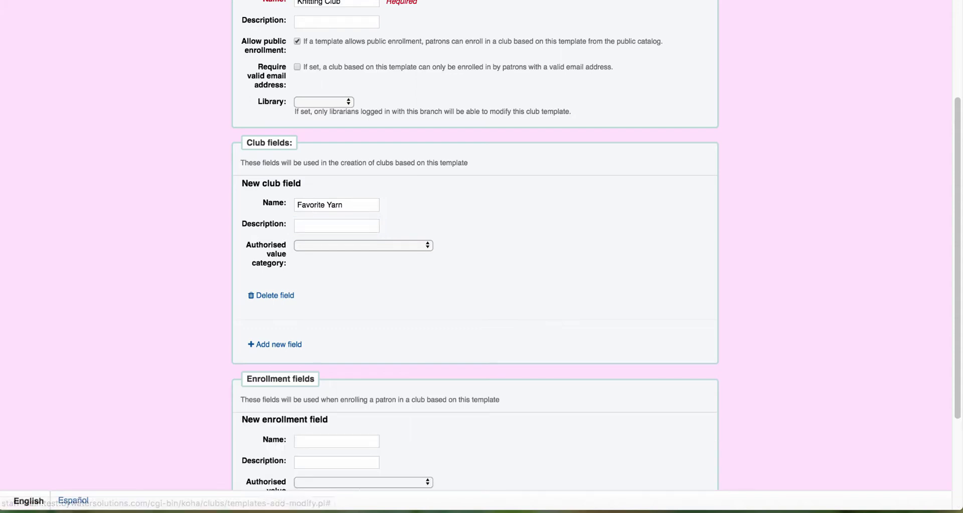
scroll(275, 424, "down", 2)
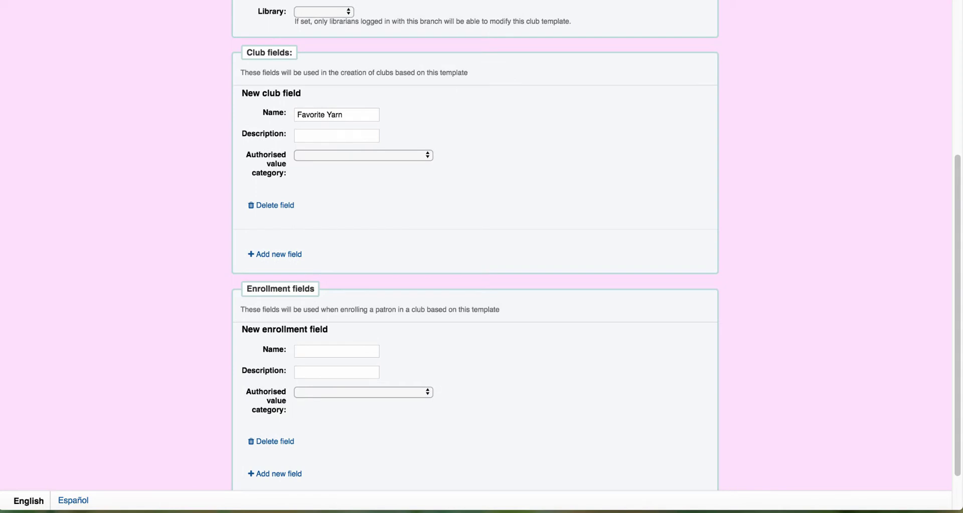
left_click(336, 351)
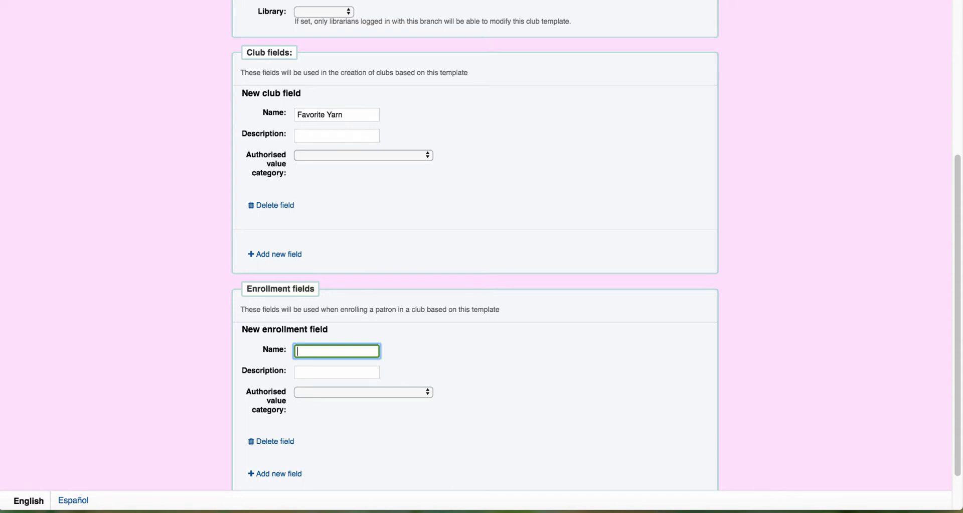
type("Neighborhood")
scroll(363, 343, "down", 2)
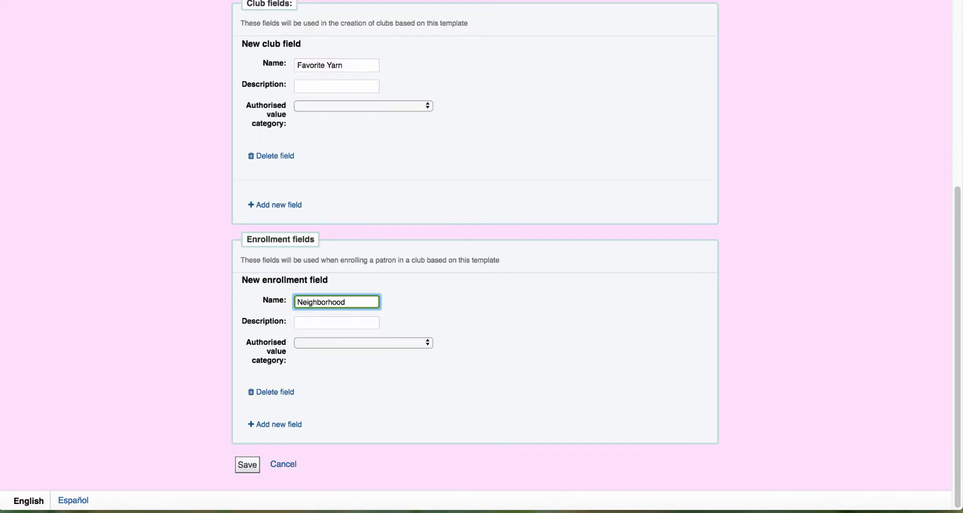
left_click(363, 342)
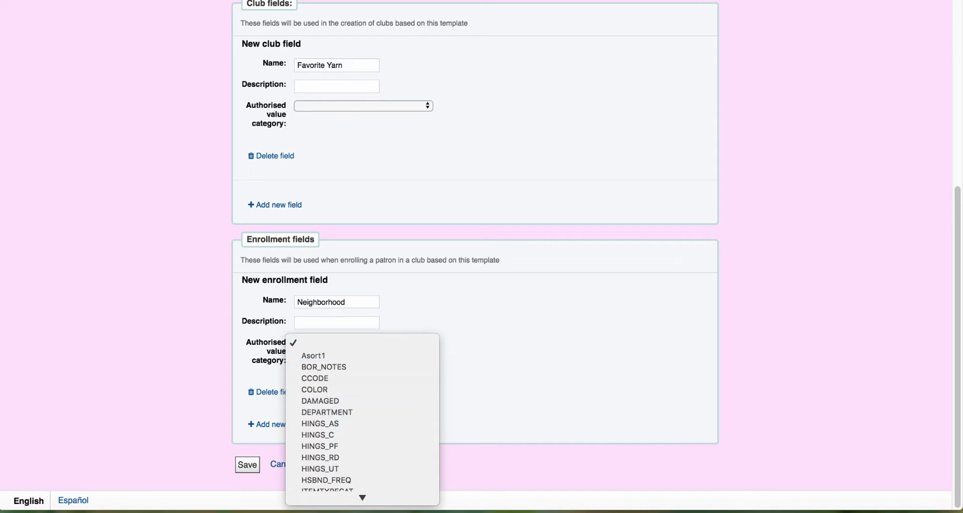
key("Escape")
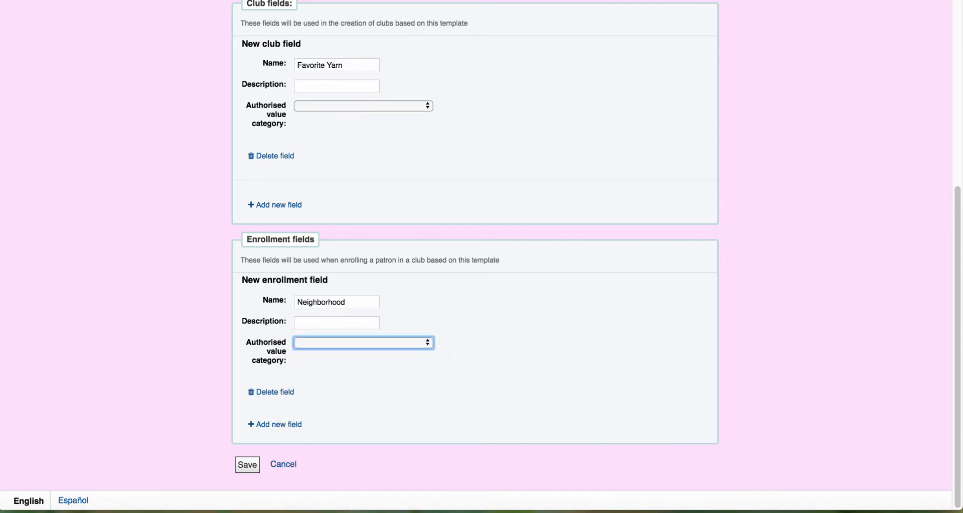
key("Tab")
key("Return")
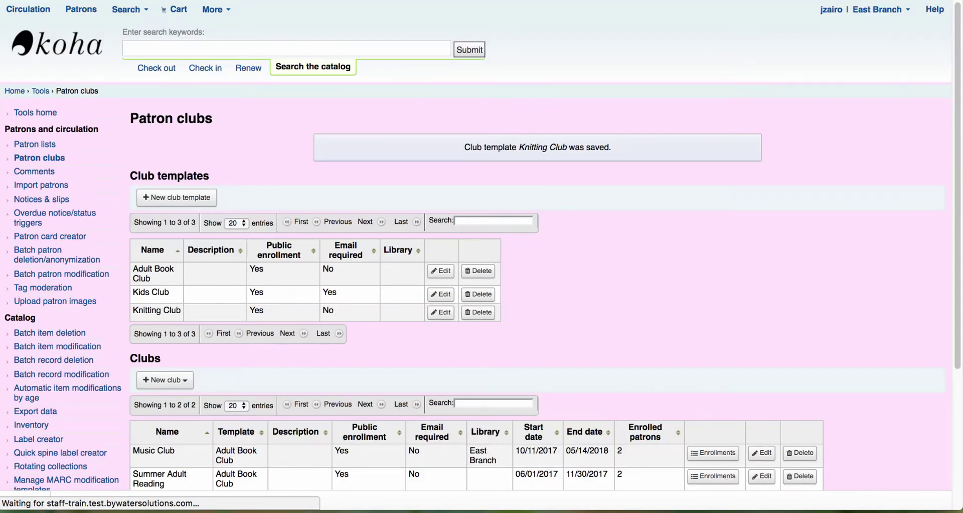
scroll(482, 251, "down", 2)
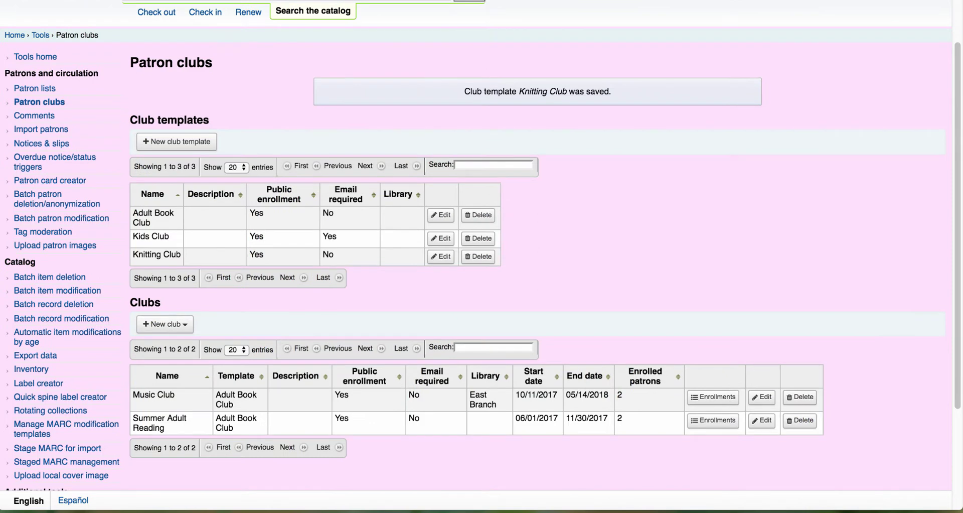
scroll(482, 251, "down", 2)
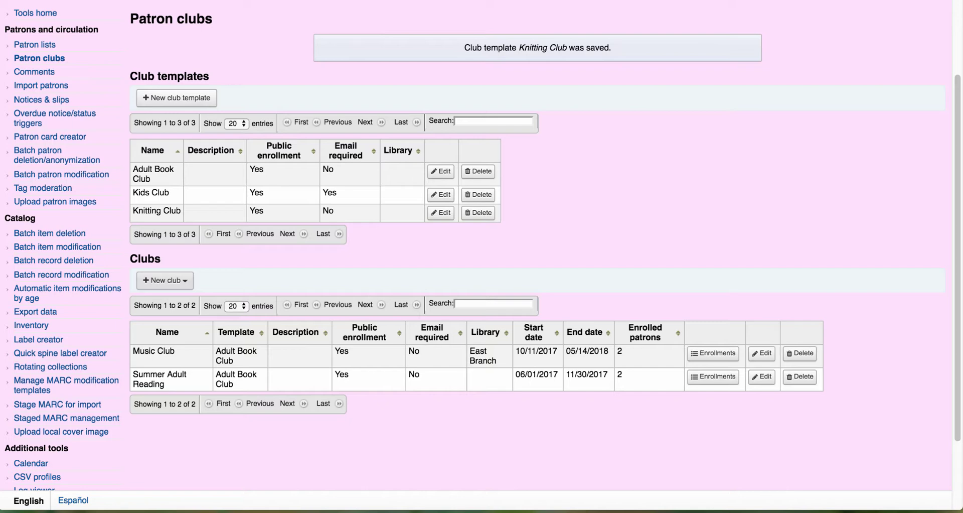
Step: Start a new club from the Knitting Club template, named Knitting Club - Monday Nights and described as Monday Nights at 6:00pm
left_click(164, 279)
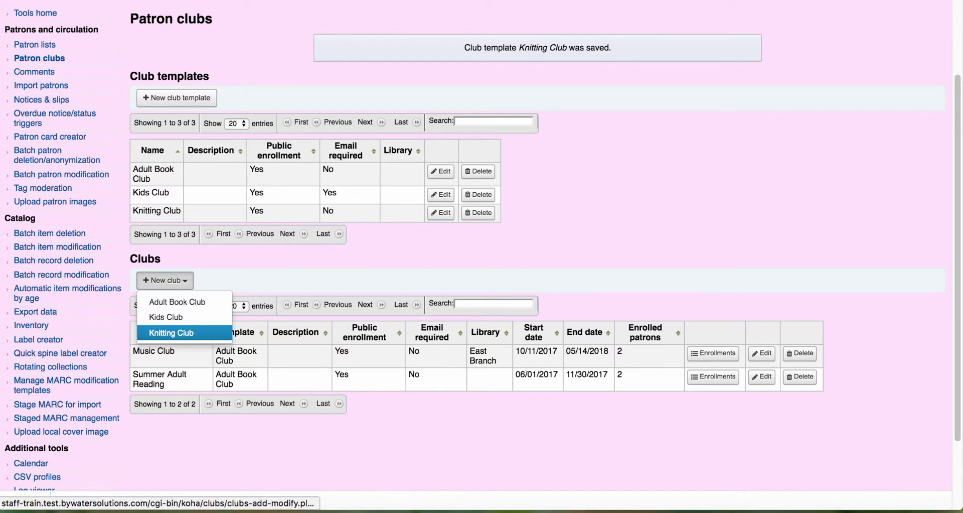
left_click(171, 332)
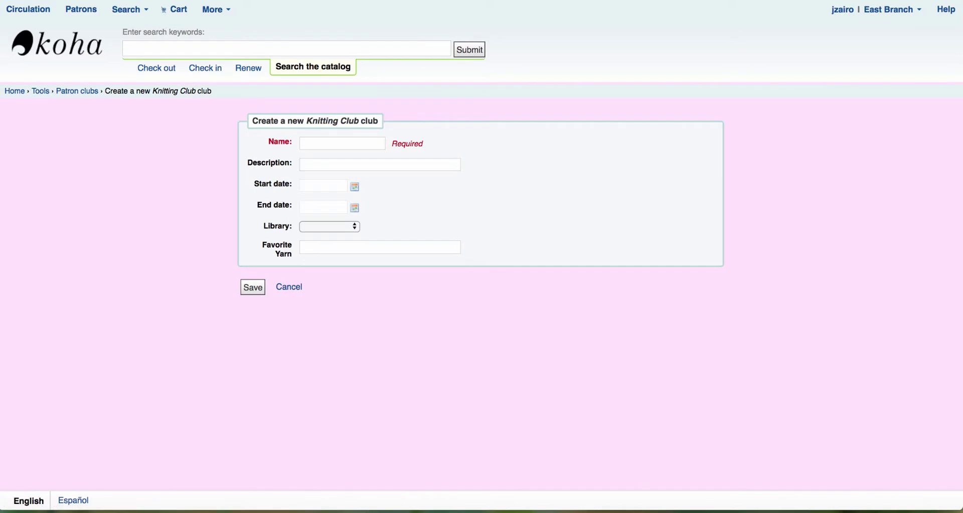
left_click(380, 246)
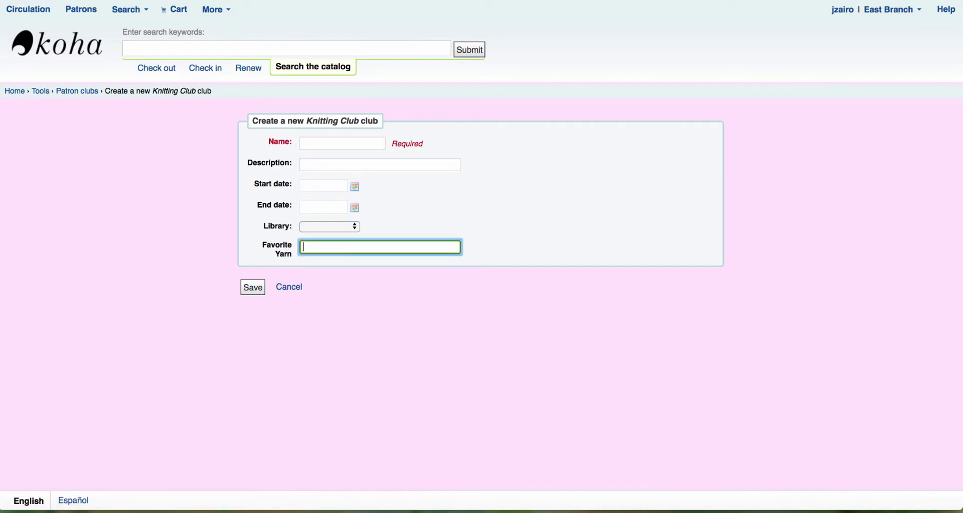
left_click(343, 144)
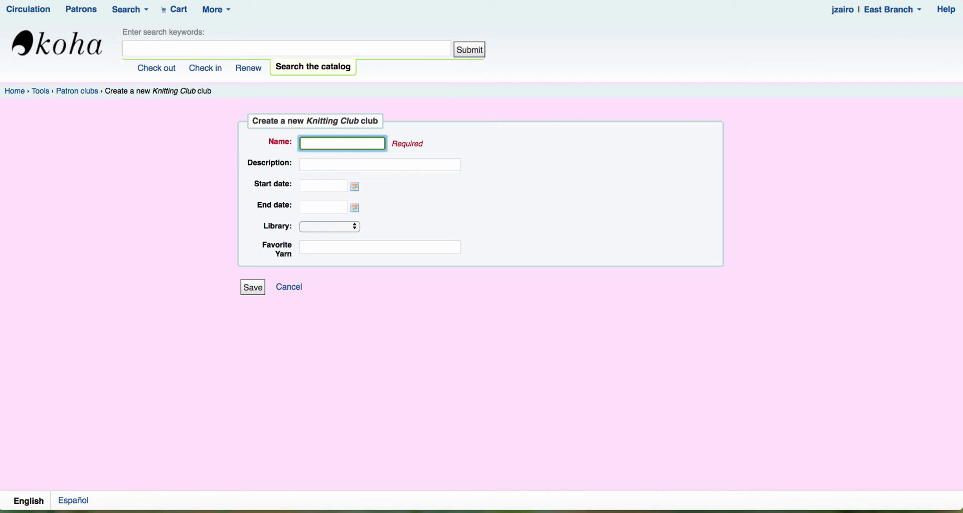
type("K")
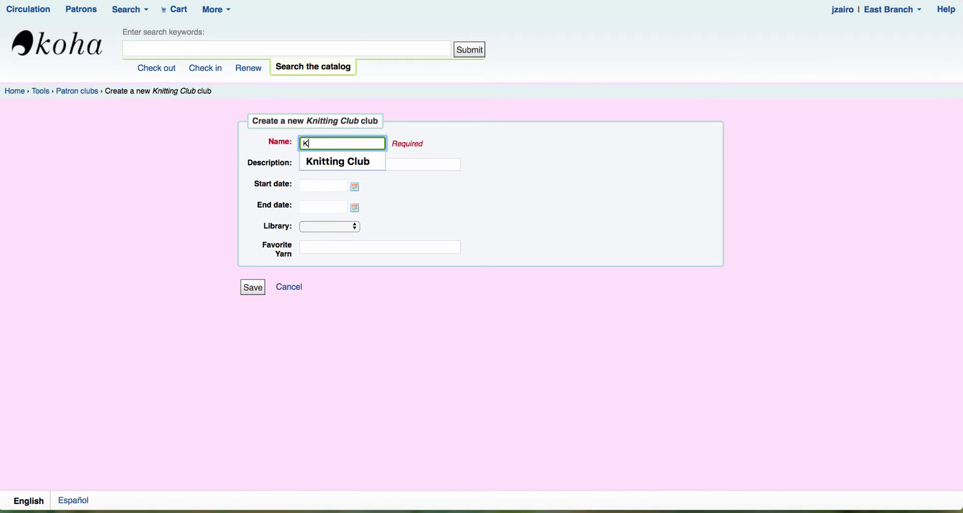
key("Down")
key("Return")
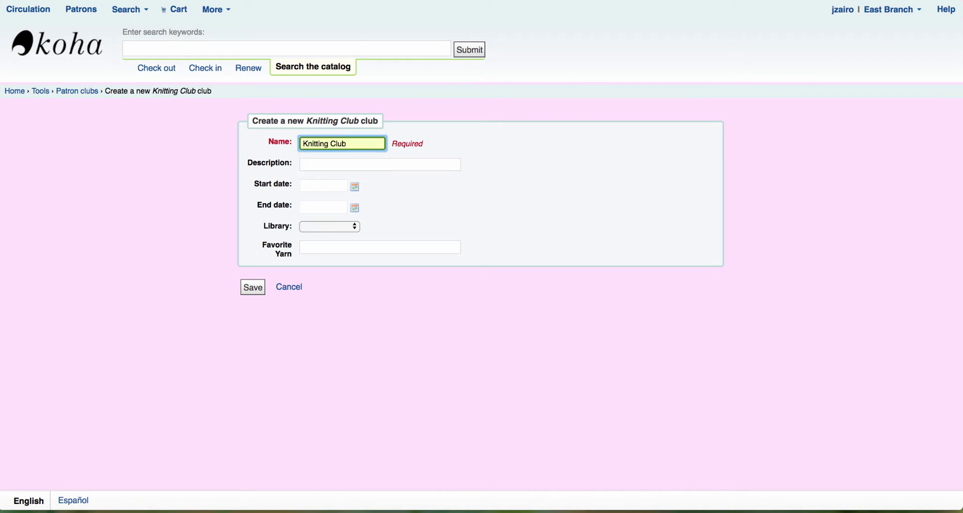
type("- Monday Nights")
left_click(303, 165)
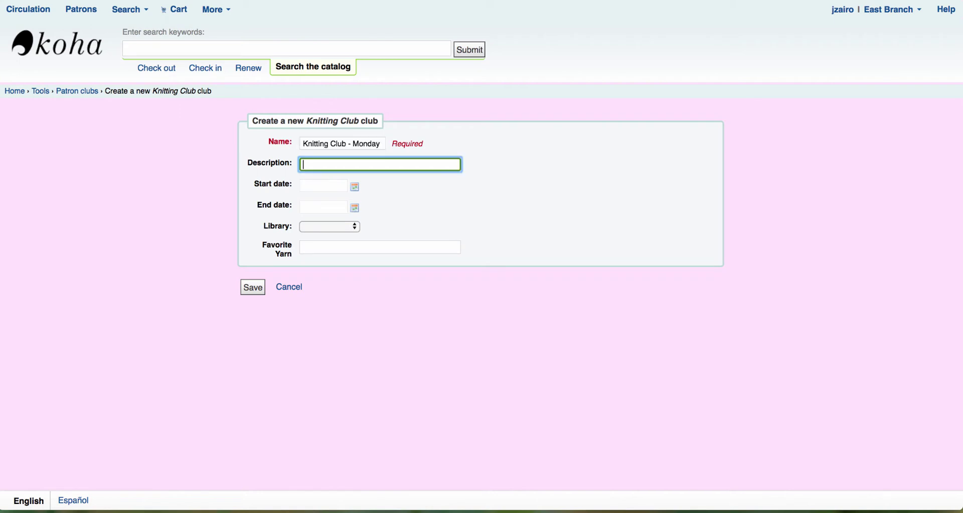
type("Monday Nights at 6:00pm")
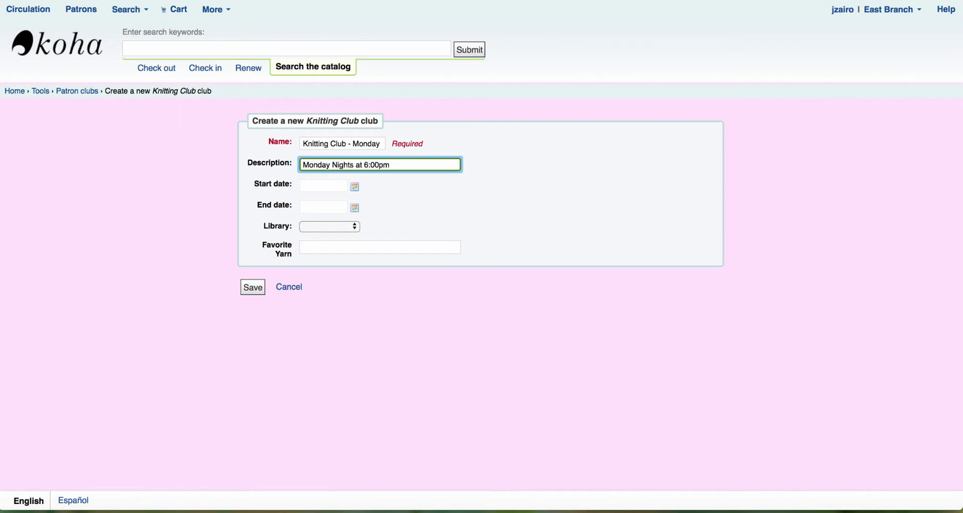
Step: Set the club's start date to 10/13/2017 and its end date to 12/31/2017
left_click(324, 185)
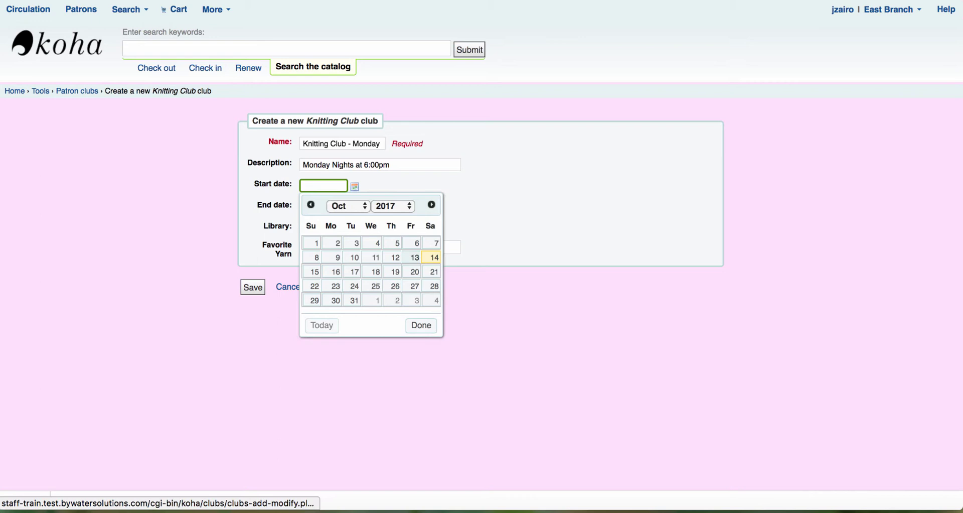
left_click(414, 257)
left_click(324, 206)
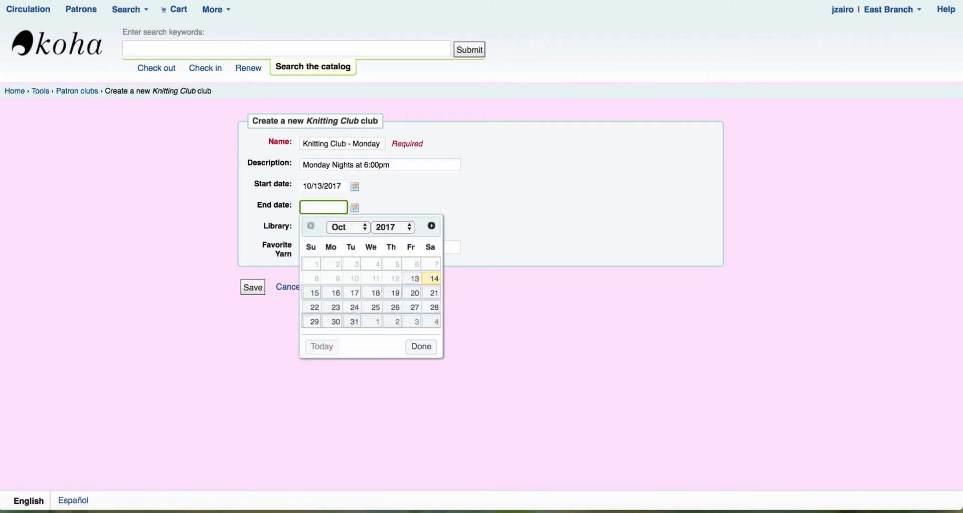
left_click(349, 227)
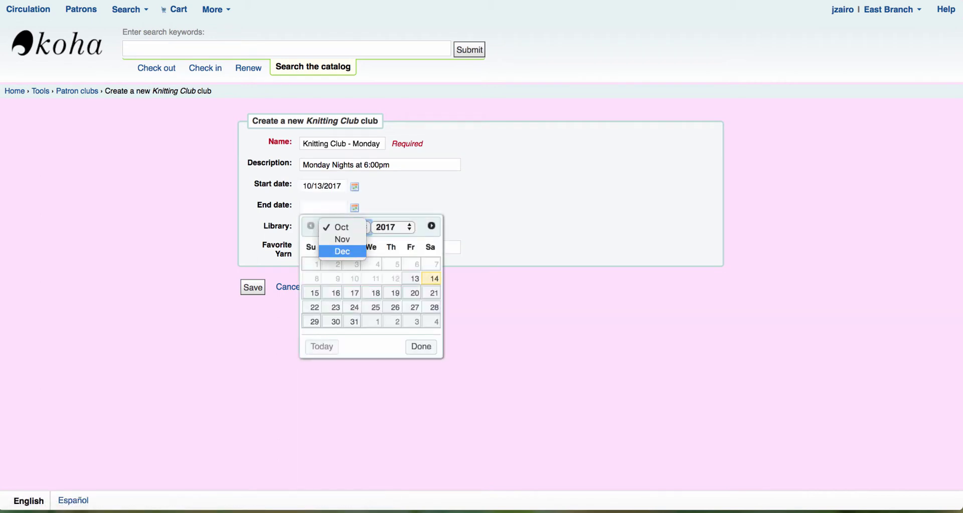
left_click(341, 252)
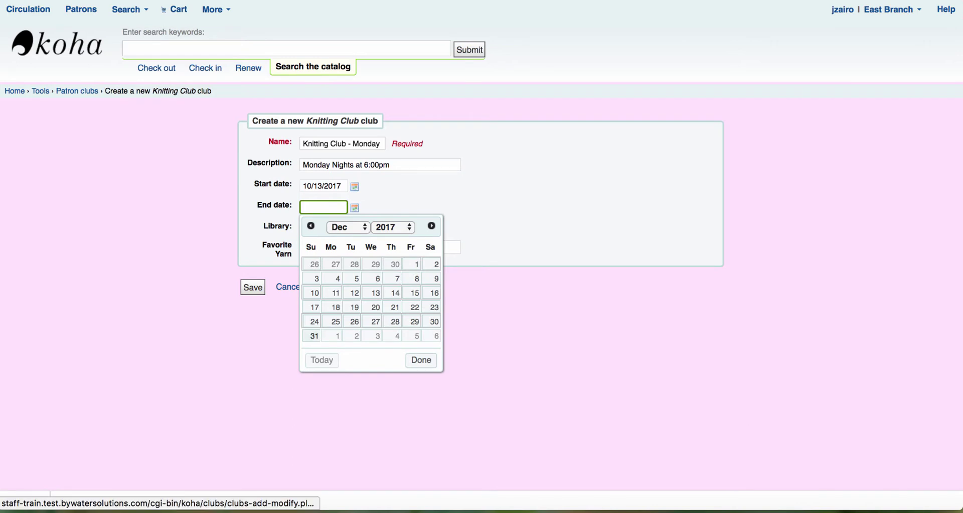
left_click(314, 336)
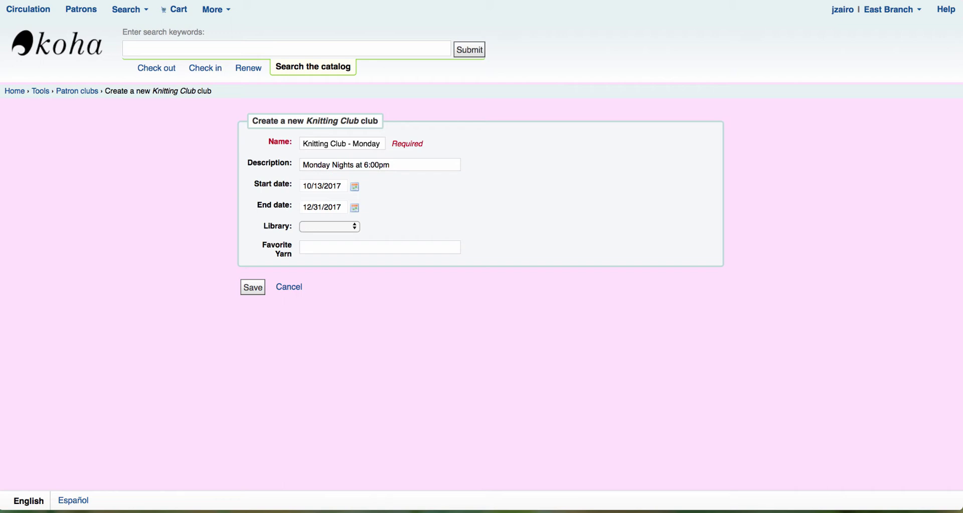
Step: Leave the club's library and Favorite Yarn blank and save the club
left_click(329, 226)
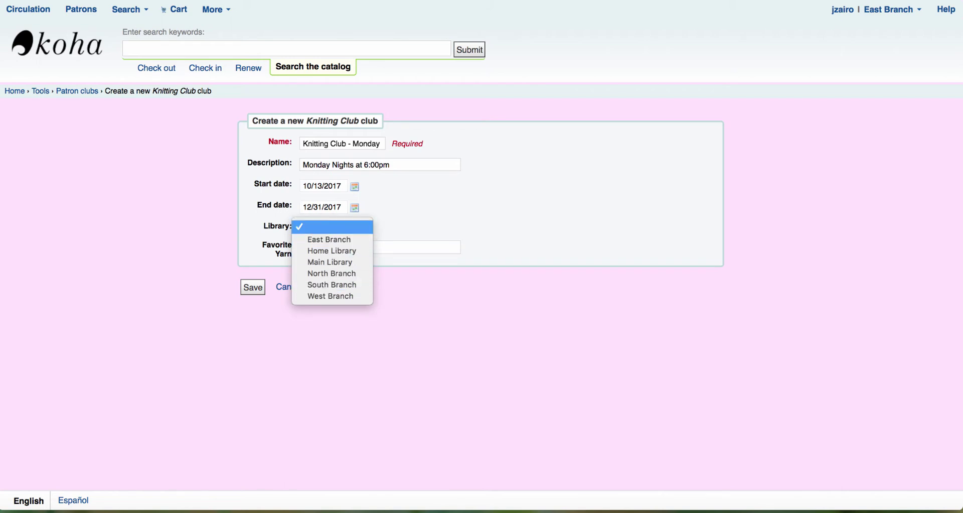
key("Return")
key("Tab")
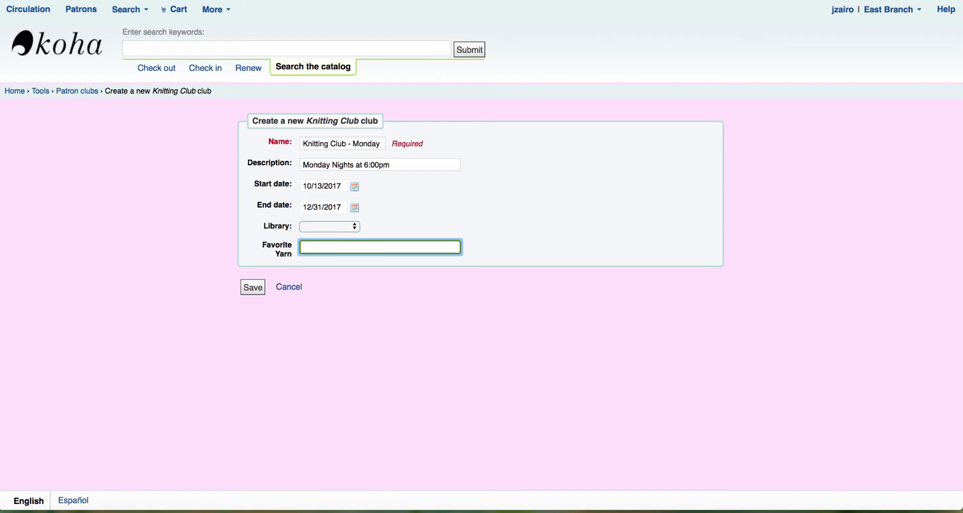
key("Tab")
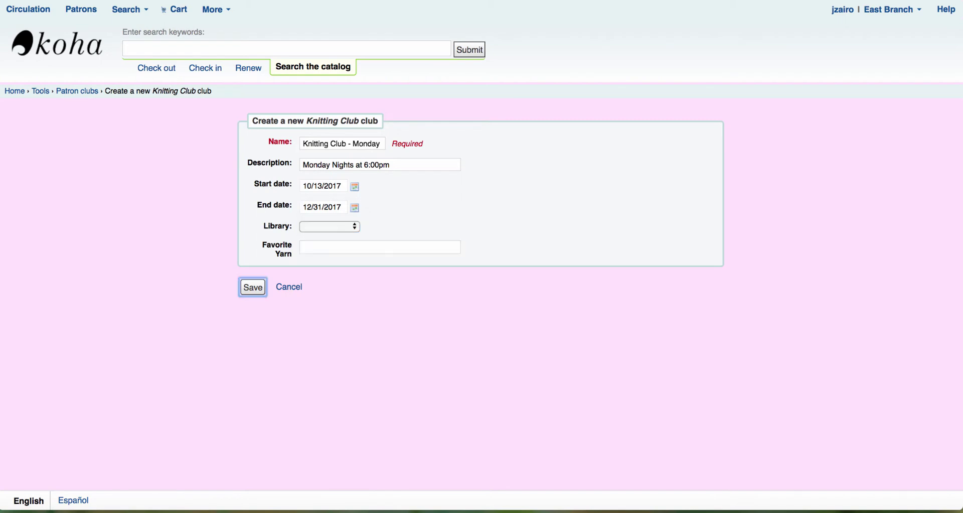
key("Return")
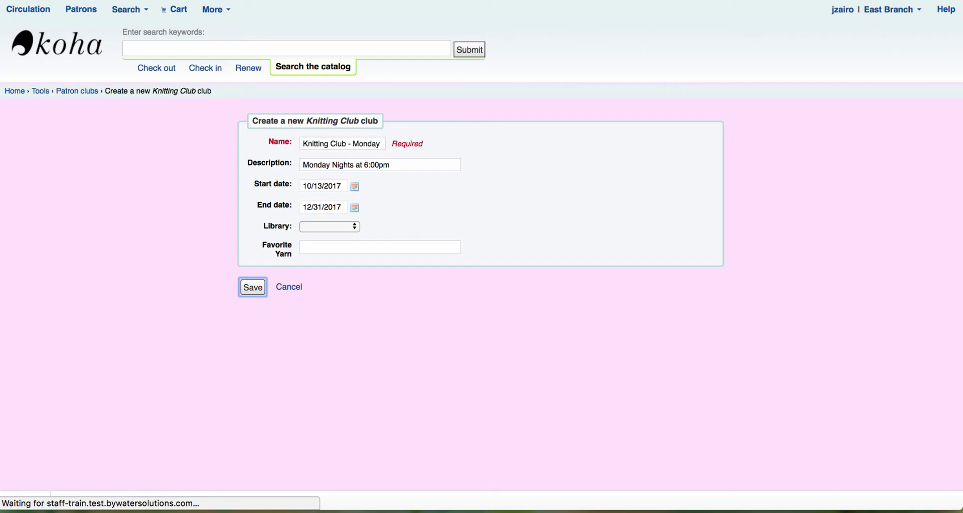
scroll(481, 251, "down", 3)
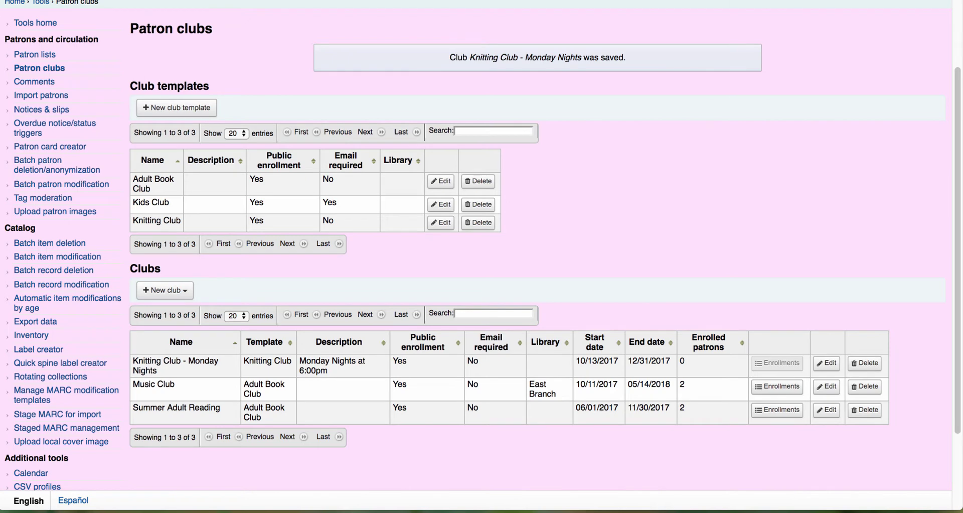
Step: Search for the patron by first name for checkout and open the first matching patron's record
scroll(482, 251, "up", 3)
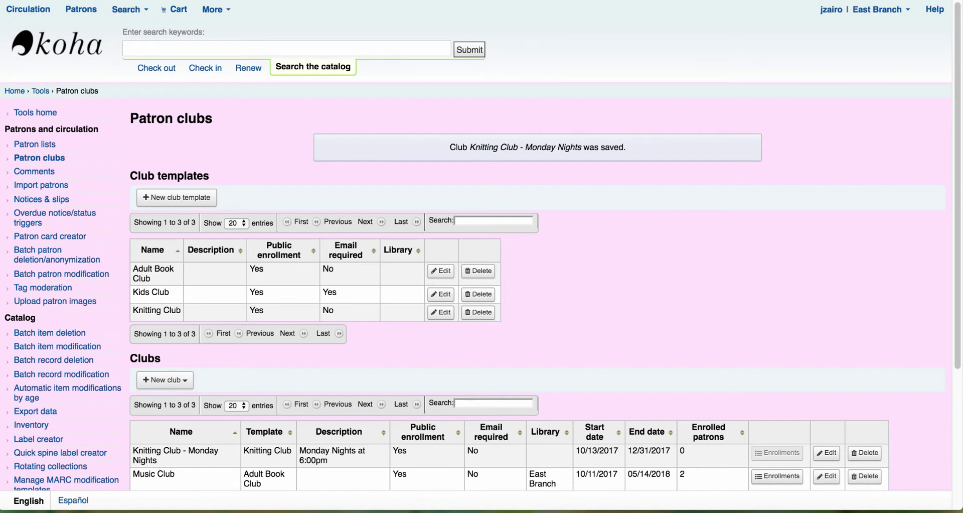
left_click(158, 67)
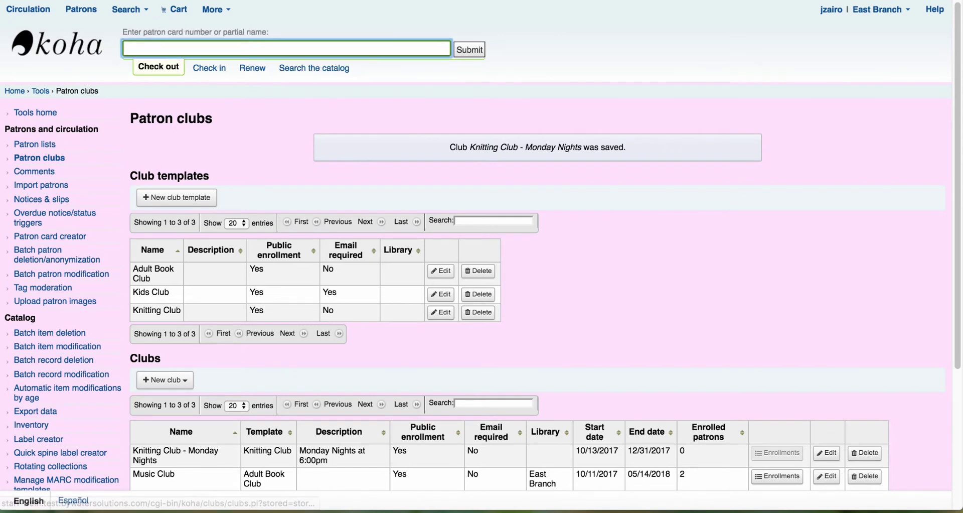
type("kelly")
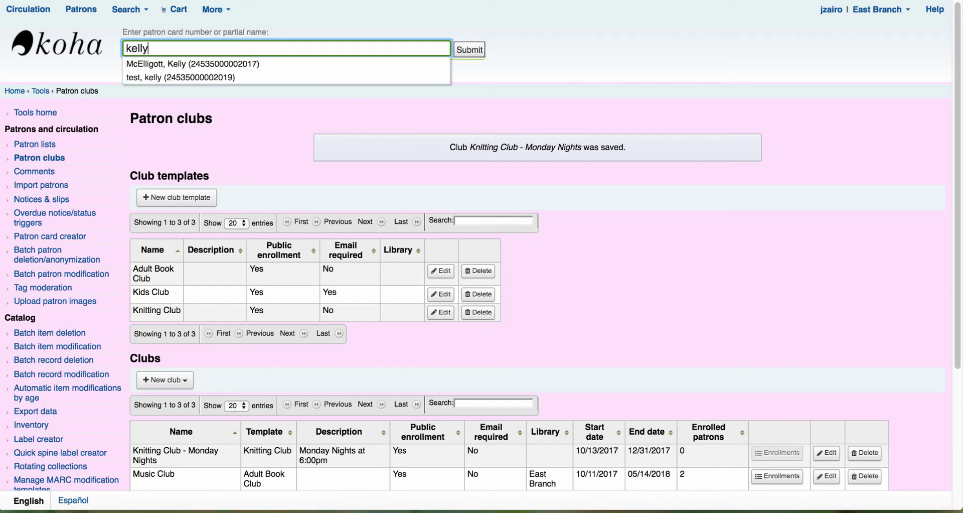
key("Down")
key("Return")
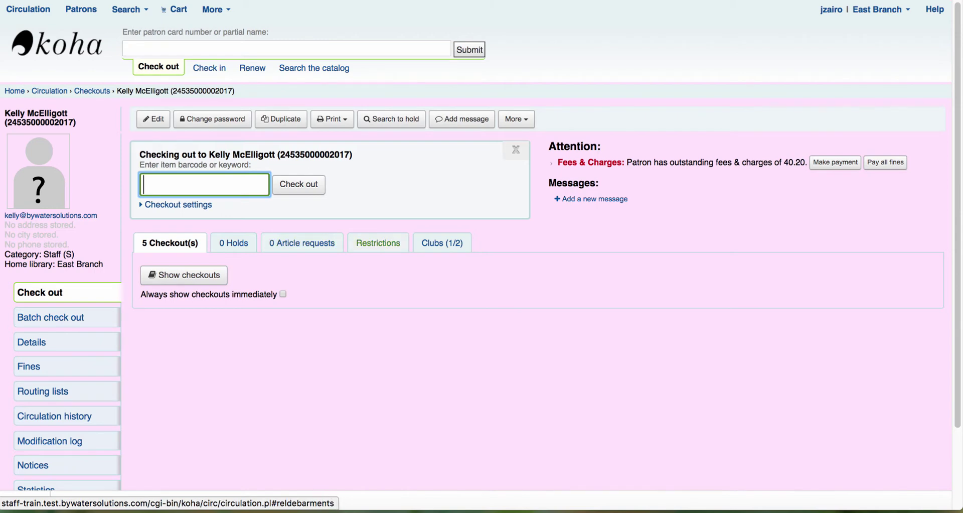
Step: Enroll the patron in Knitting Club - Monday Nights with the neighborhood Glenwood
left_click(442, 243)
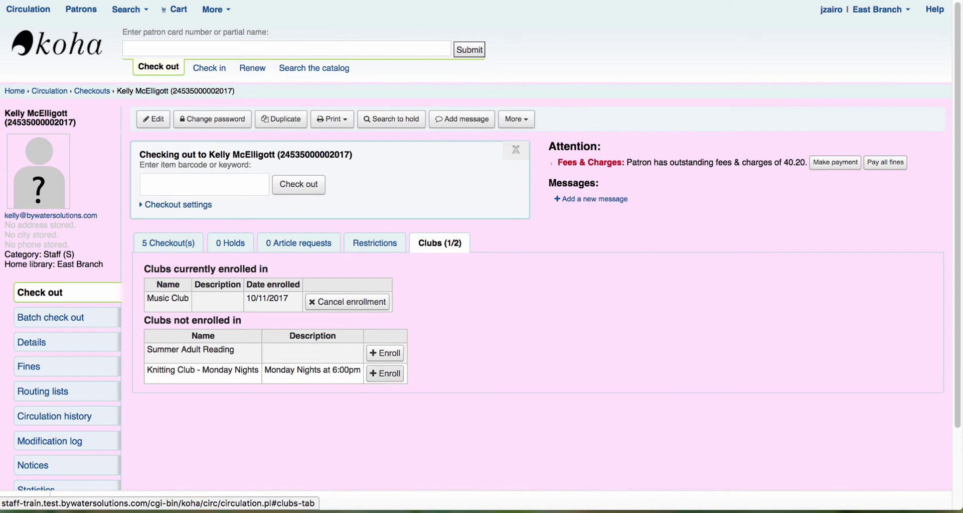
left_click(385, 373)
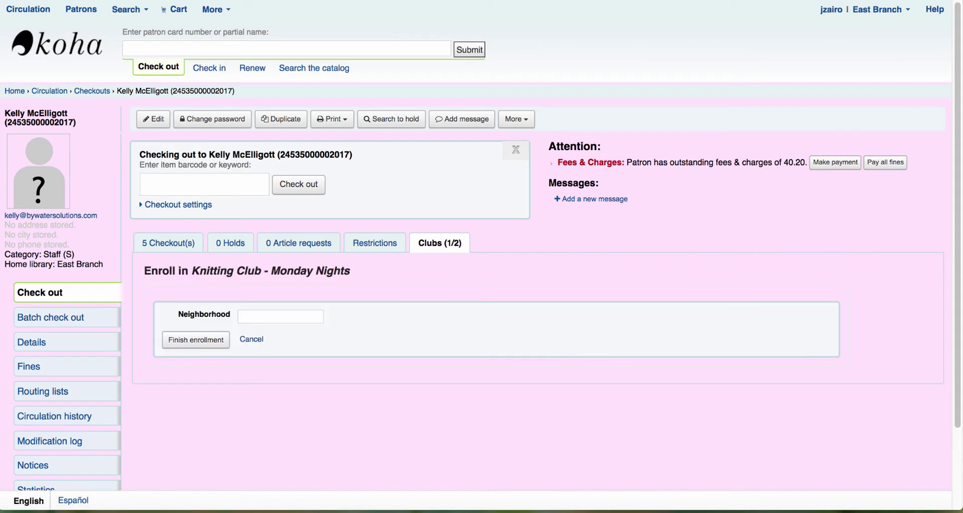
left_click(280, 316)
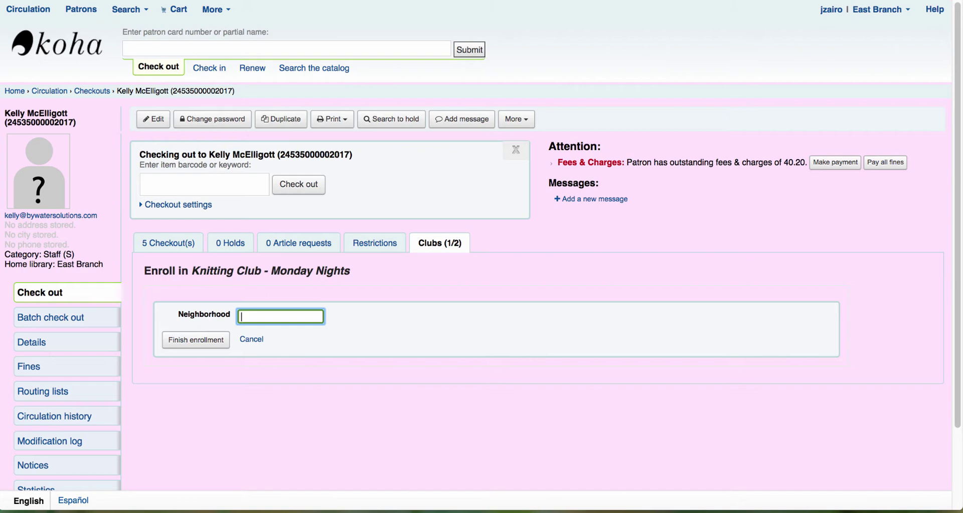
type("Glenwood")
left_click(196, 340)
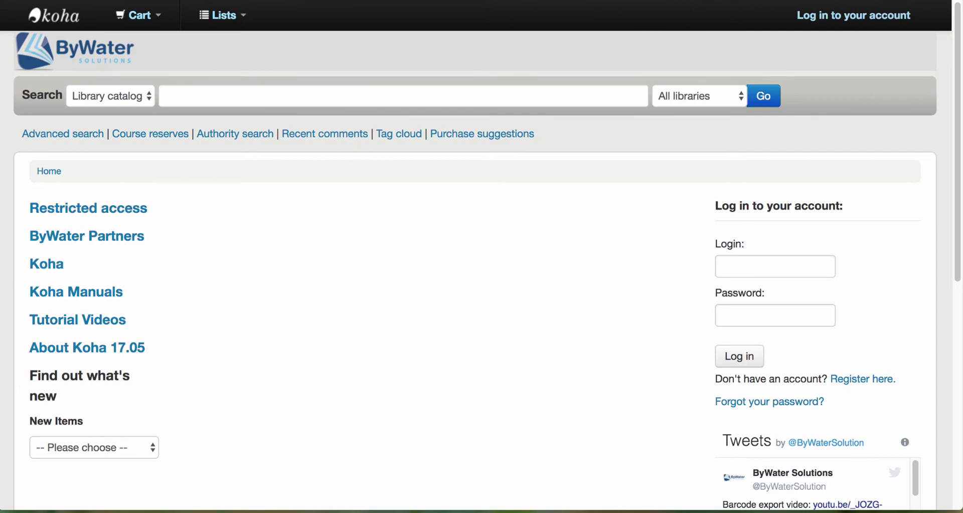
Step: Switch to the Koha public catalog and log in to a patron account with its saved username and password
left_click(775, 266)
key("Down")
key("Down")
key("Down")
key("Down")
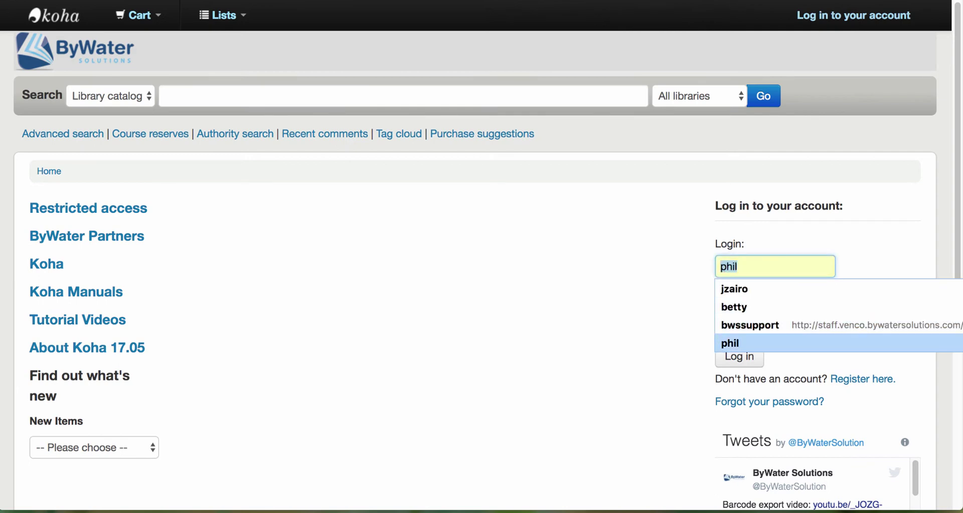
key("Return")
key("Tab")
key("Tab")
key("Return")
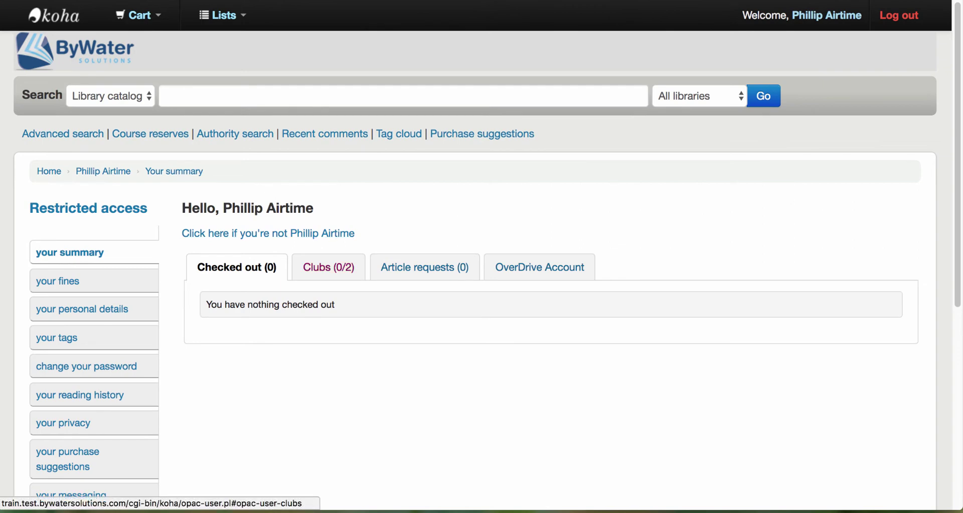
Step: Enroll the logged-in patron in Knitting Club - Monday Nights with the neighborhood South Side
left_click(328, 267)
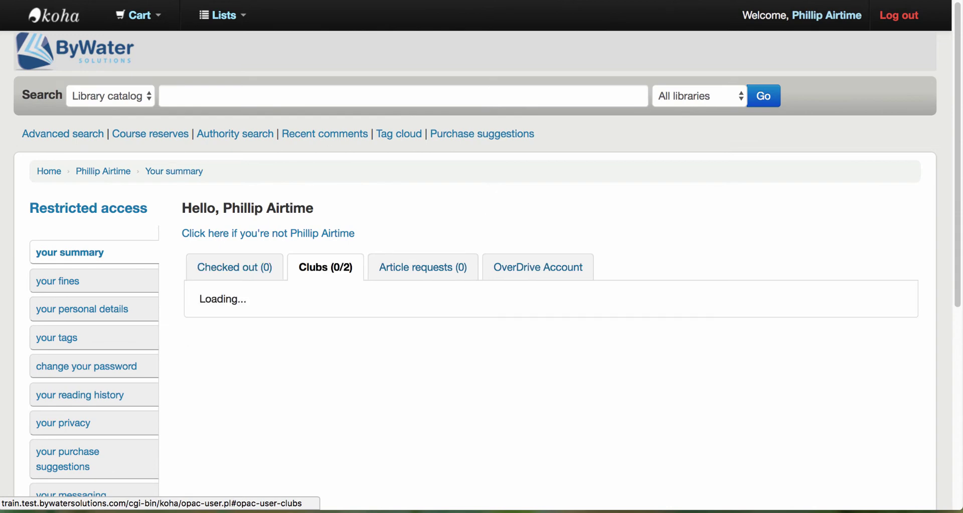
scroll(329, 267, "down", 1)
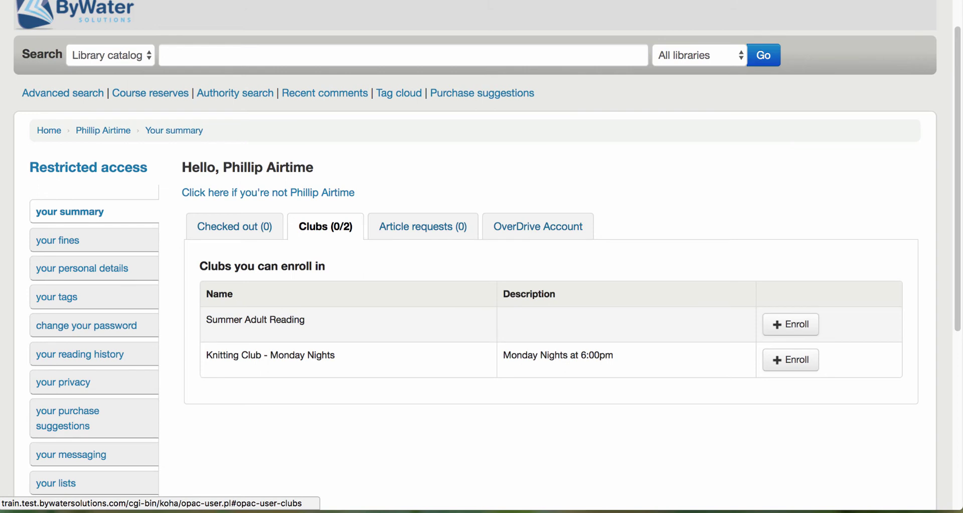
left_click(791, 360)
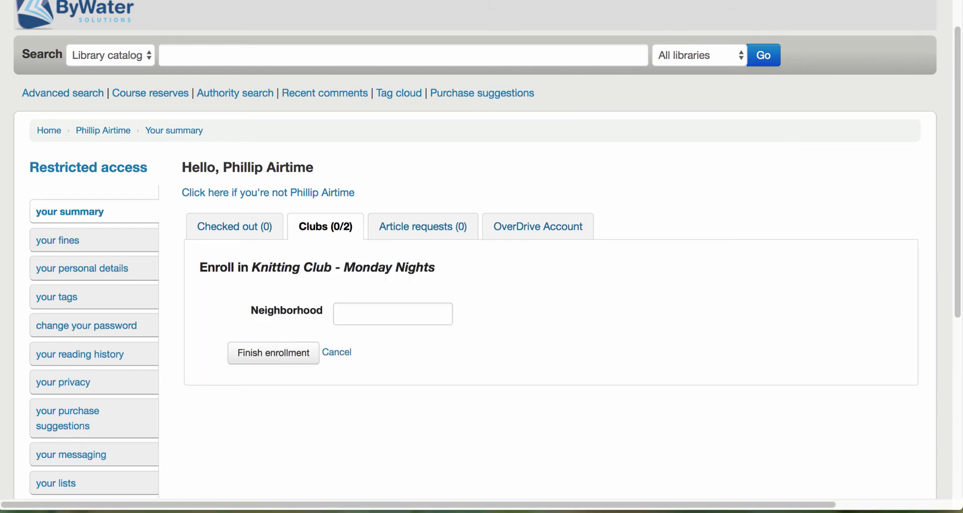
left_click(393, 314)
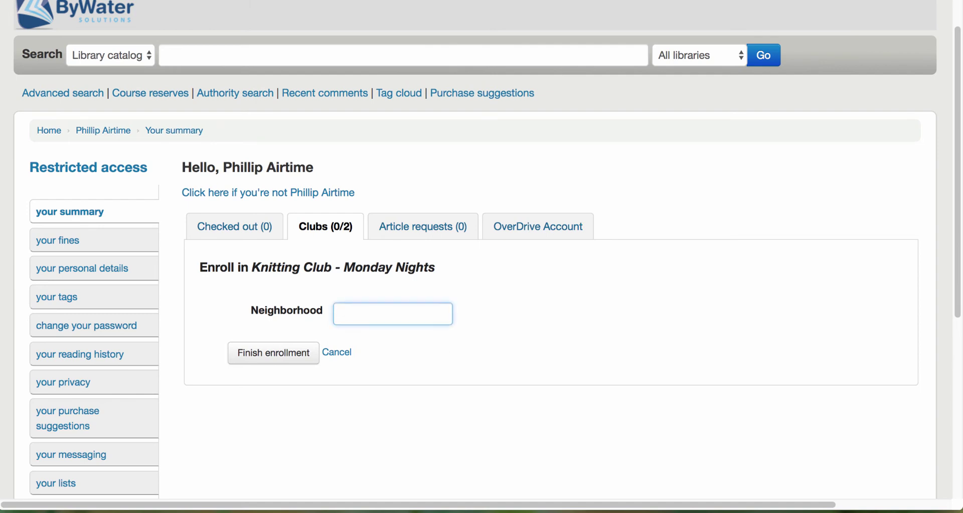
type("South Side")
key("Tab")
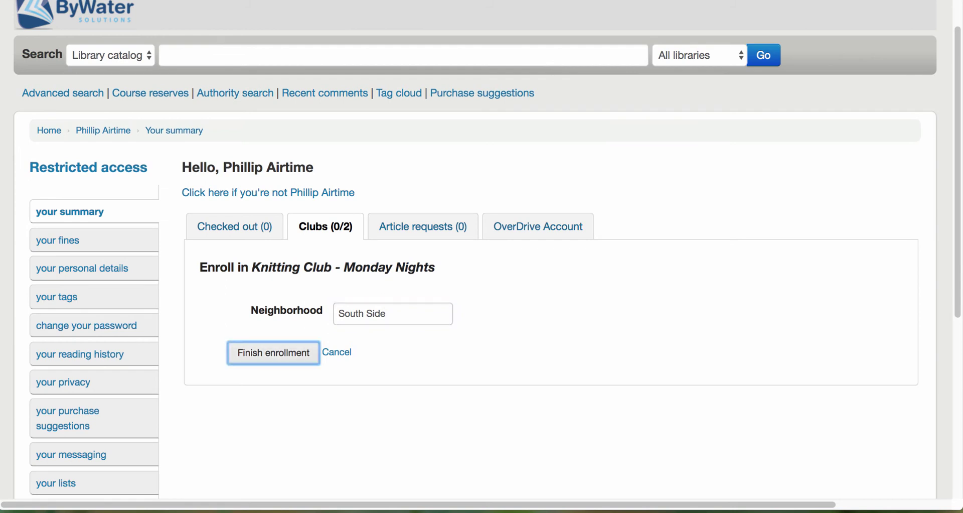
key("Return")
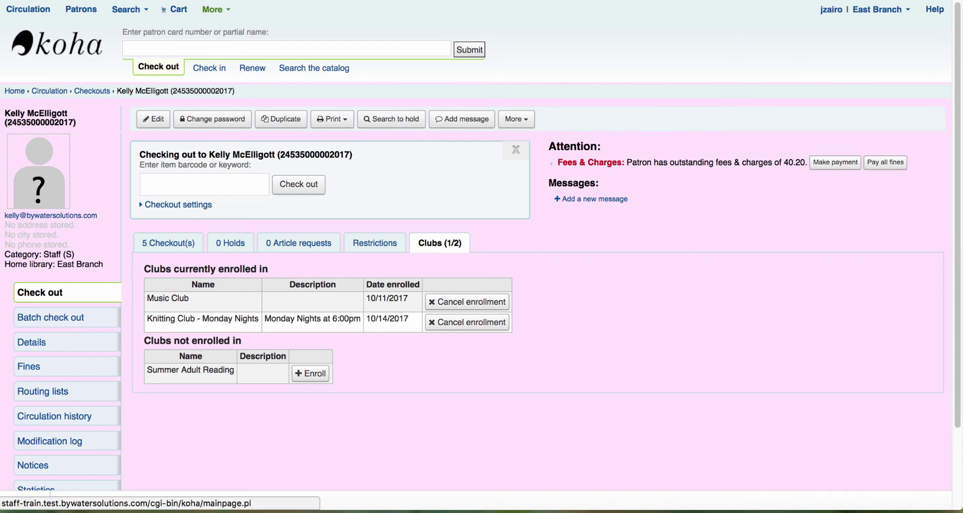
Step: Go to the patron clubs tool in the staff interface and view the enrollments for Knitting Club - Monday Nights
left_click(214, 9)
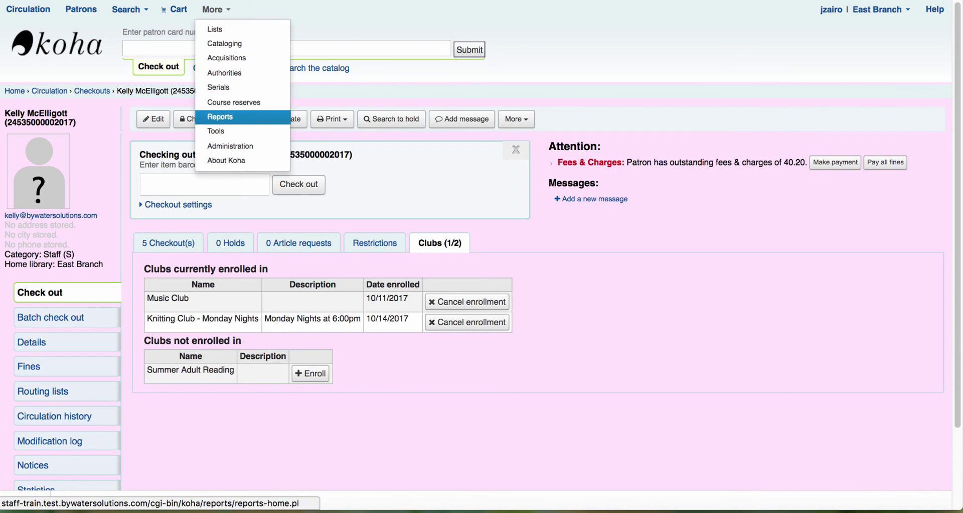
left_click(216, 133)
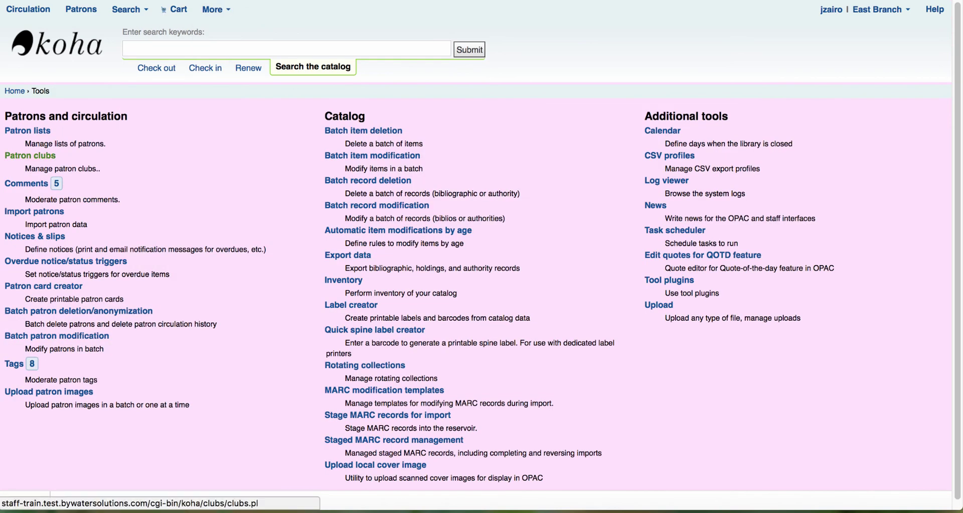
left_click(30, 155)
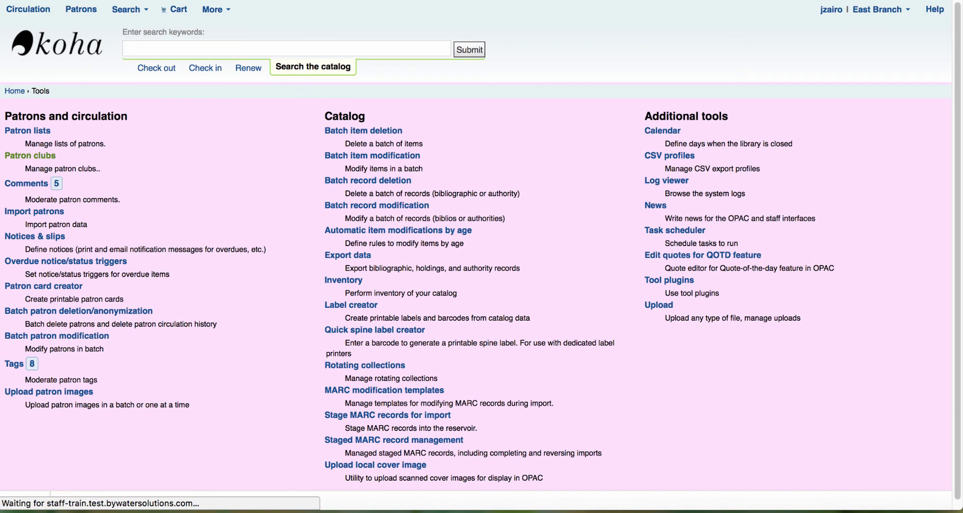
scroll(481, 246, "down", 5)
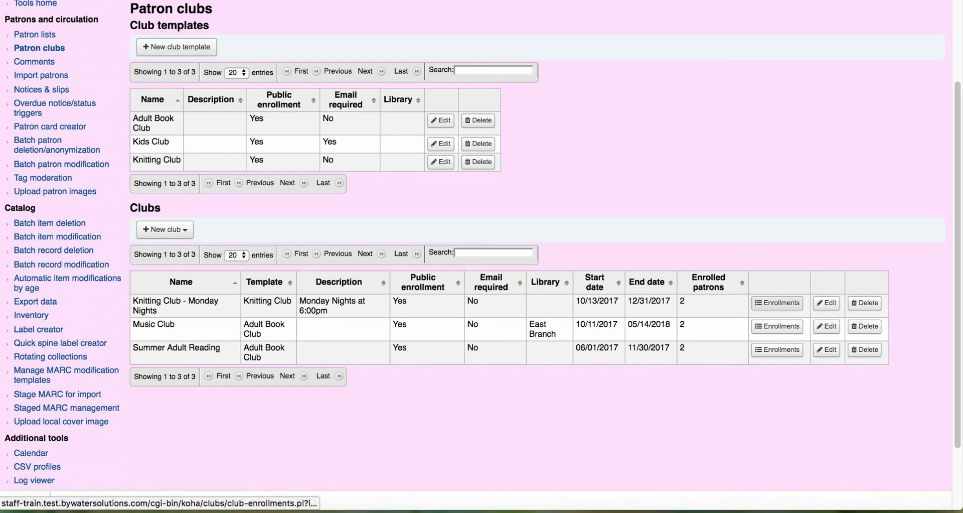
left_click(776, 303)
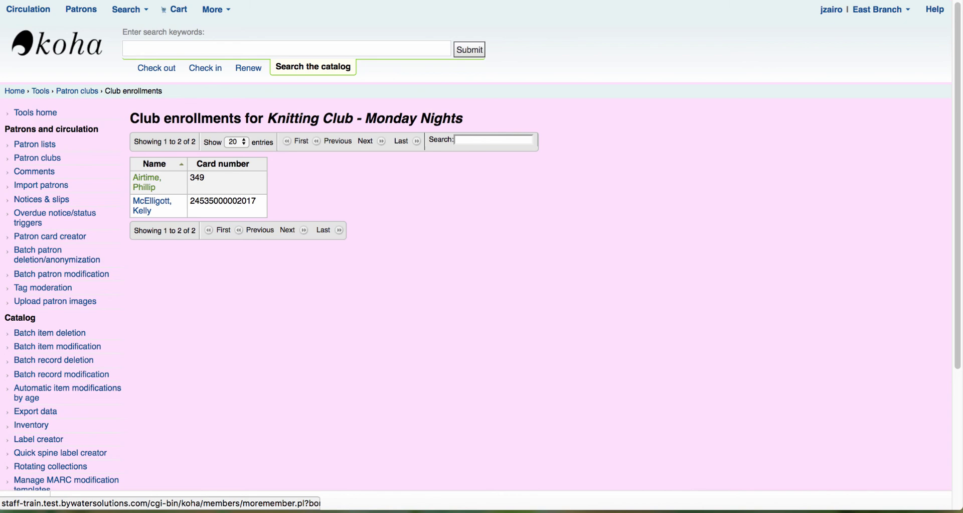
Step: Open the first enrolled patron's record from the enrollment list, review the patron's club enrollments, and return to the patron clubs overview
left_click(147, 181)
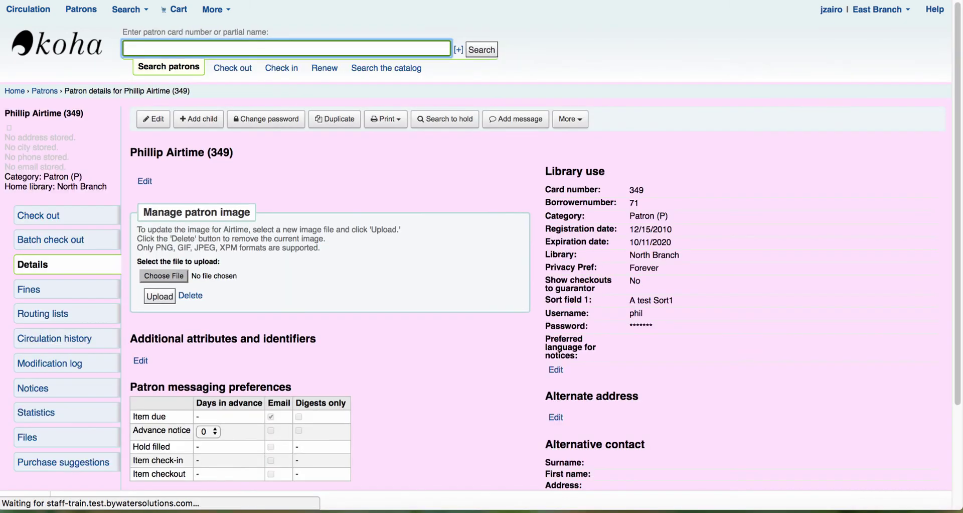
scroll(481, 250, "down", 3)
scroll(482, 251, "down", 3)
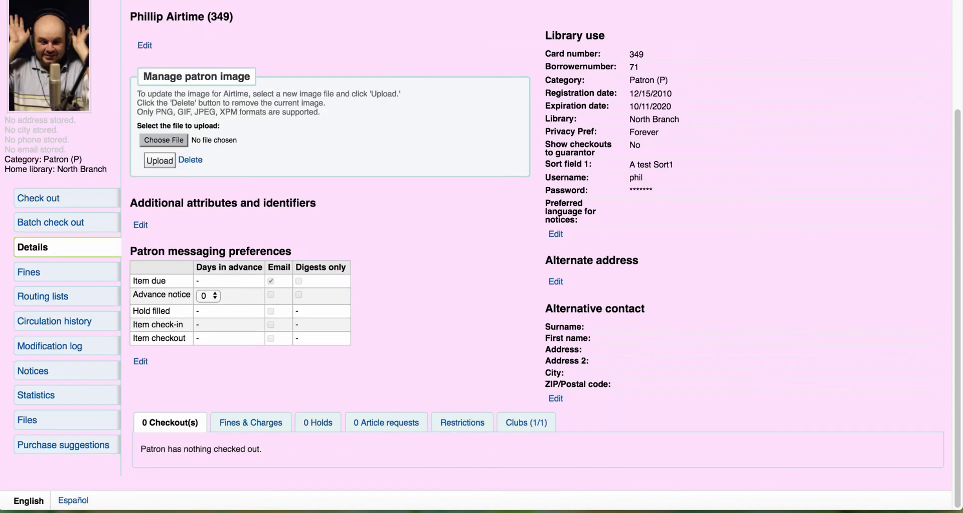
left_click(526, 422)
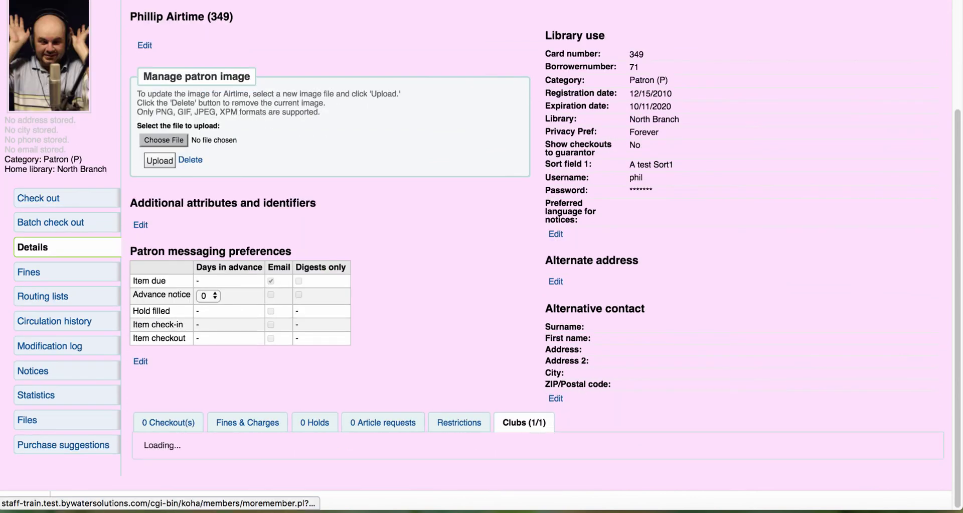
scroll(482, 251, "down", 3)
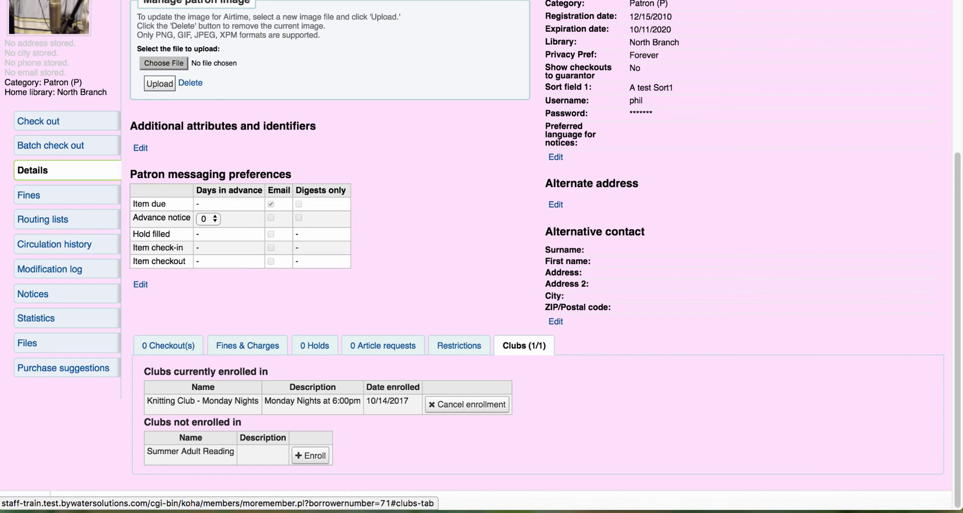
scroll(481, 251, "up", 5)
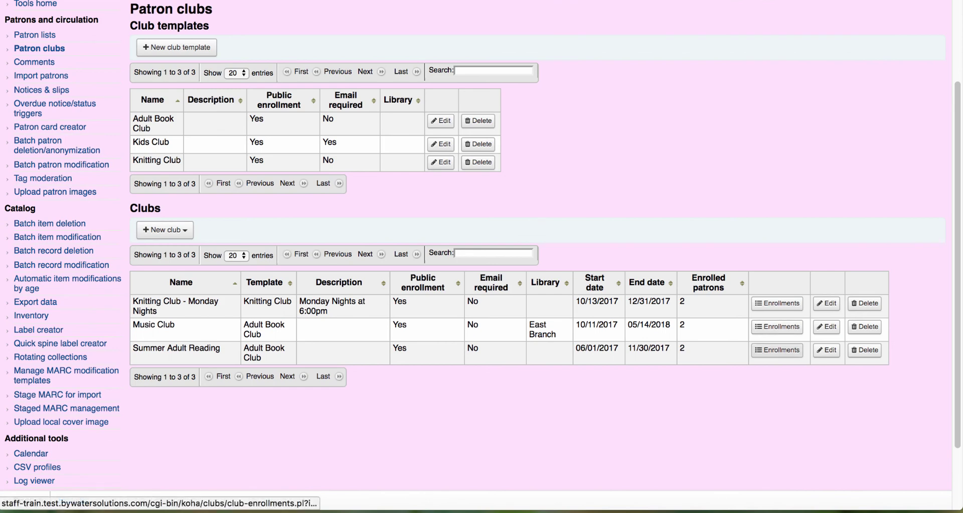
Step: View the enrollment lists for Music Club and Summer Adult Reading, returning to the patron clubs overview after each
left_click(777, 327)
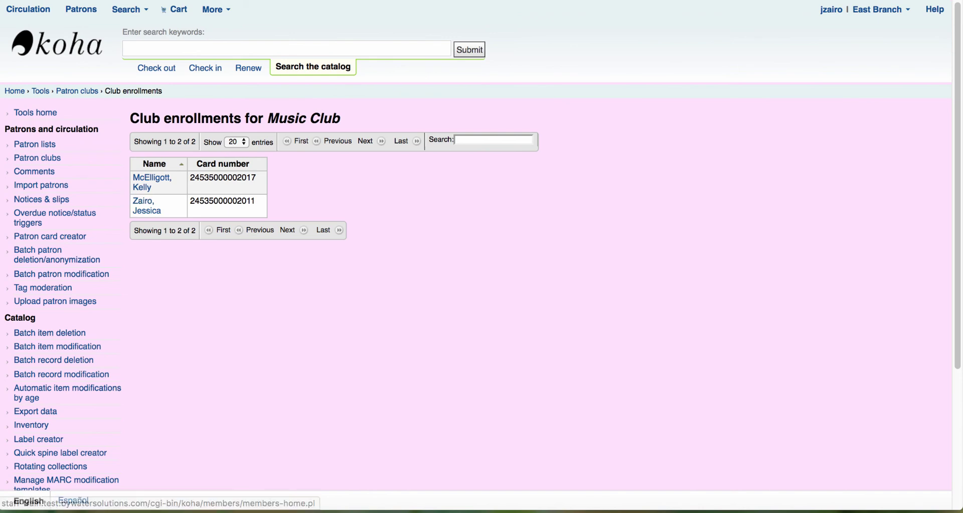
key("alt+Left")
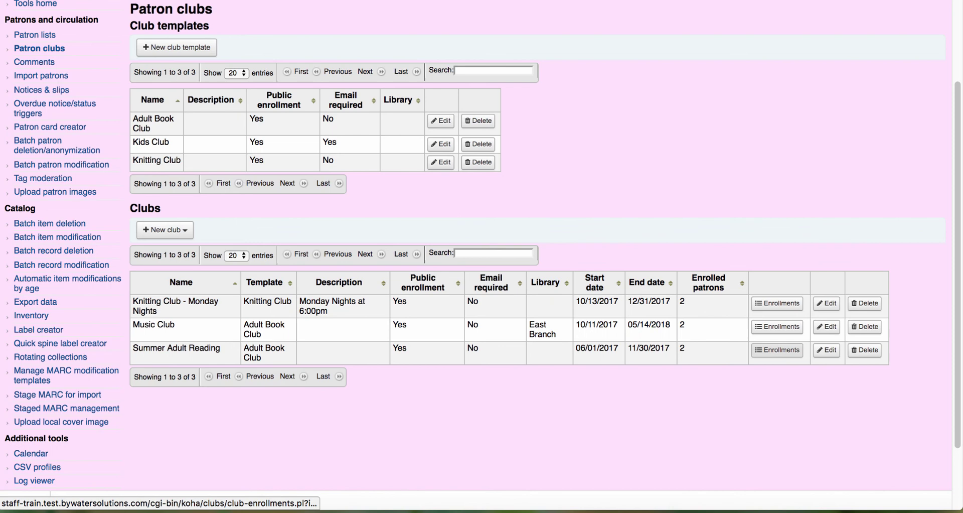
left_click(777, 350)
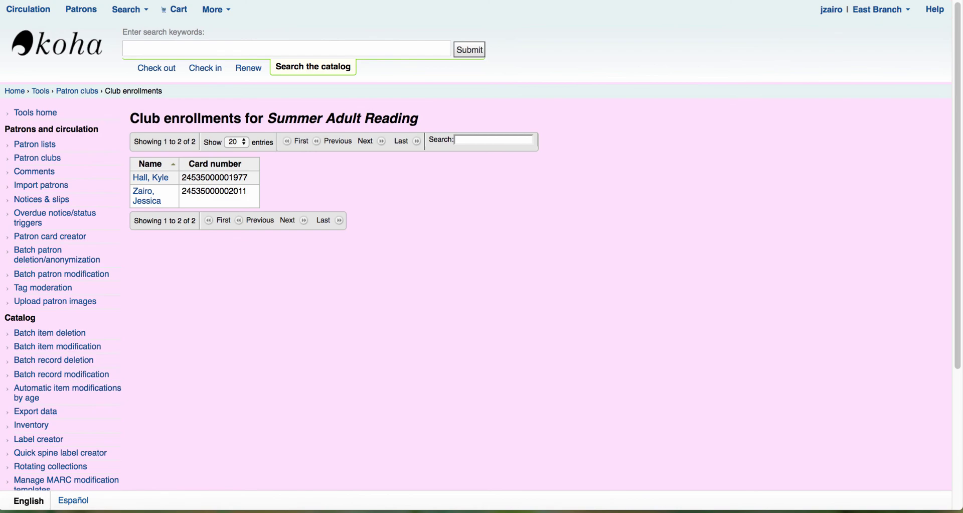
key("alt+Left")
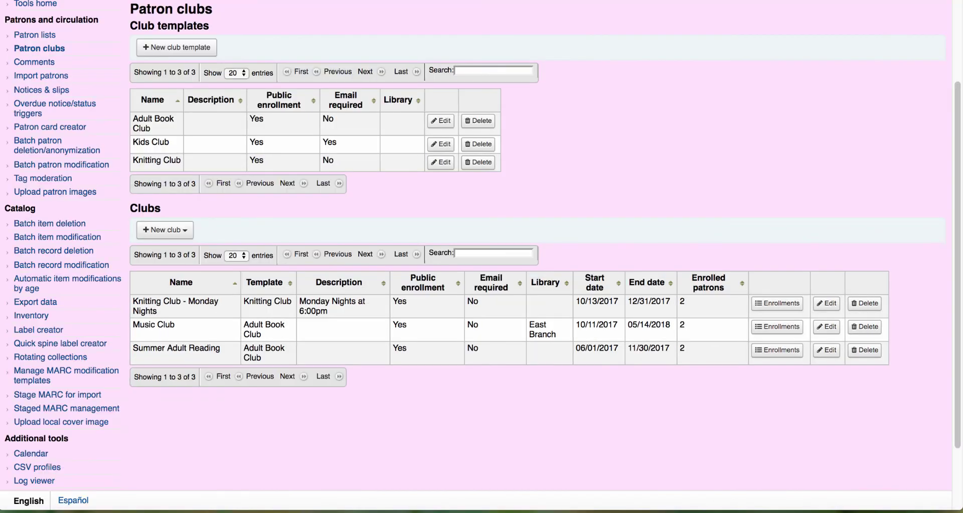